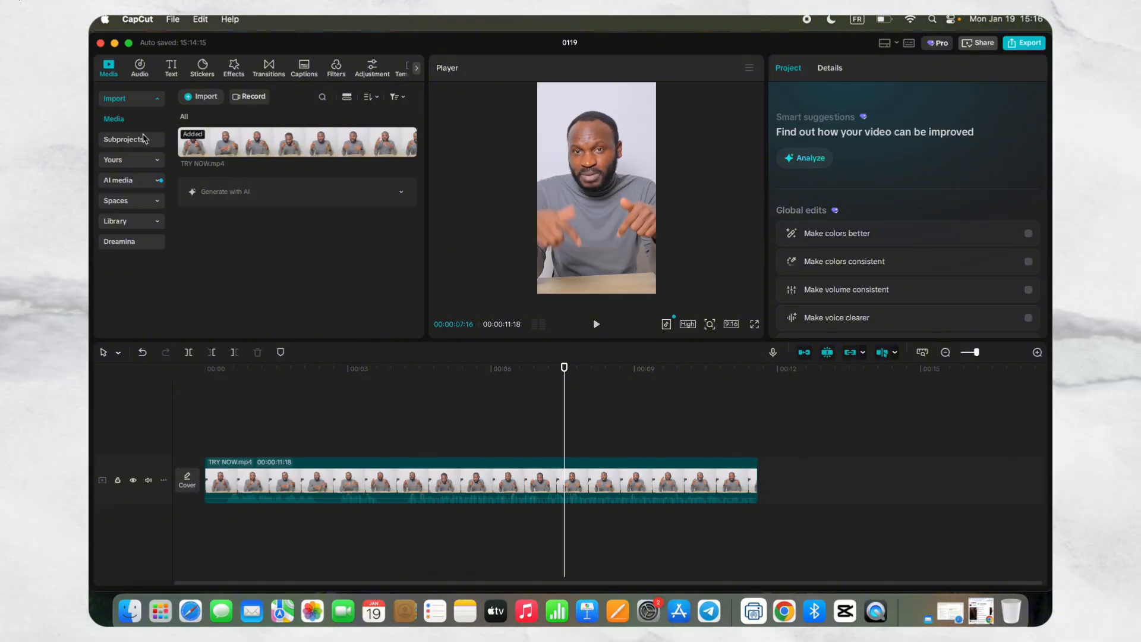
# - Add a default text above the video at the start of the timeline and extend it to the clip's end
pyautogui.click(173, 69)
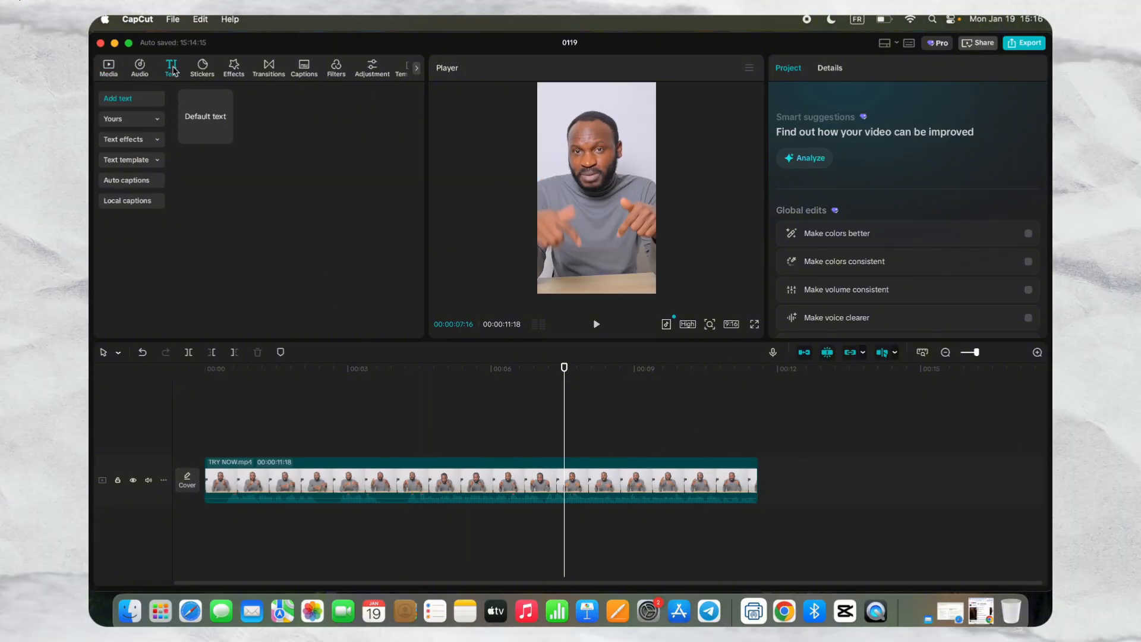
pyautogui.moveTo(208, 100); pyautogui.dragTo(214, 445)
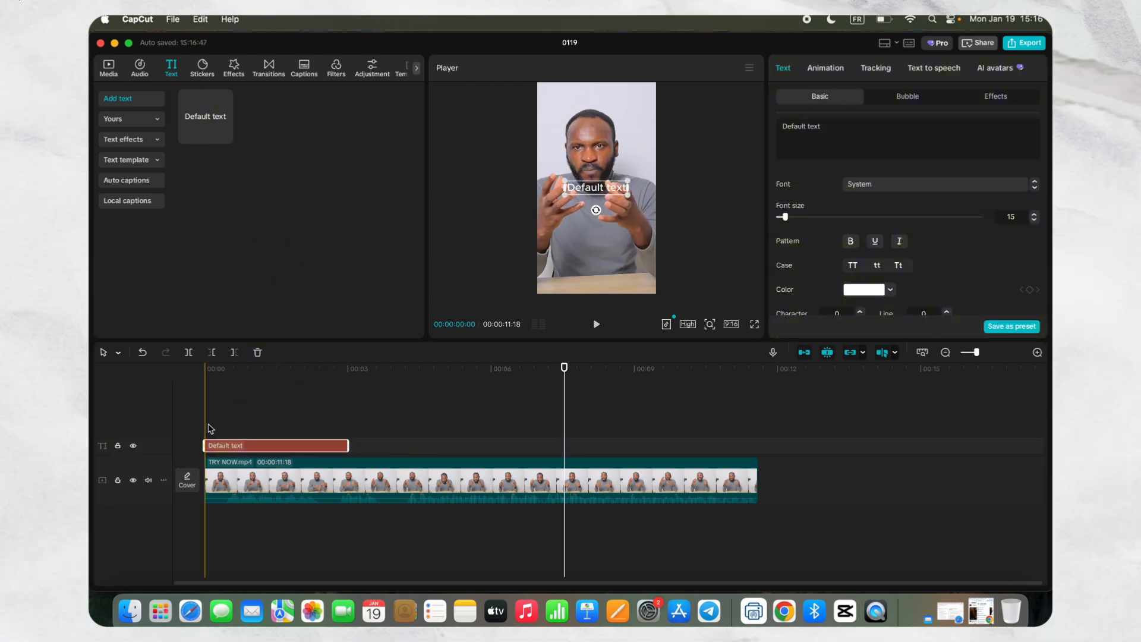
pyautogui.moveTo(349, 445); pyautogui.dragTo(752, 486)
# - Replace the default text's wording with ADD TEXT CAPTIONS
pyautogui.click(814, 126)
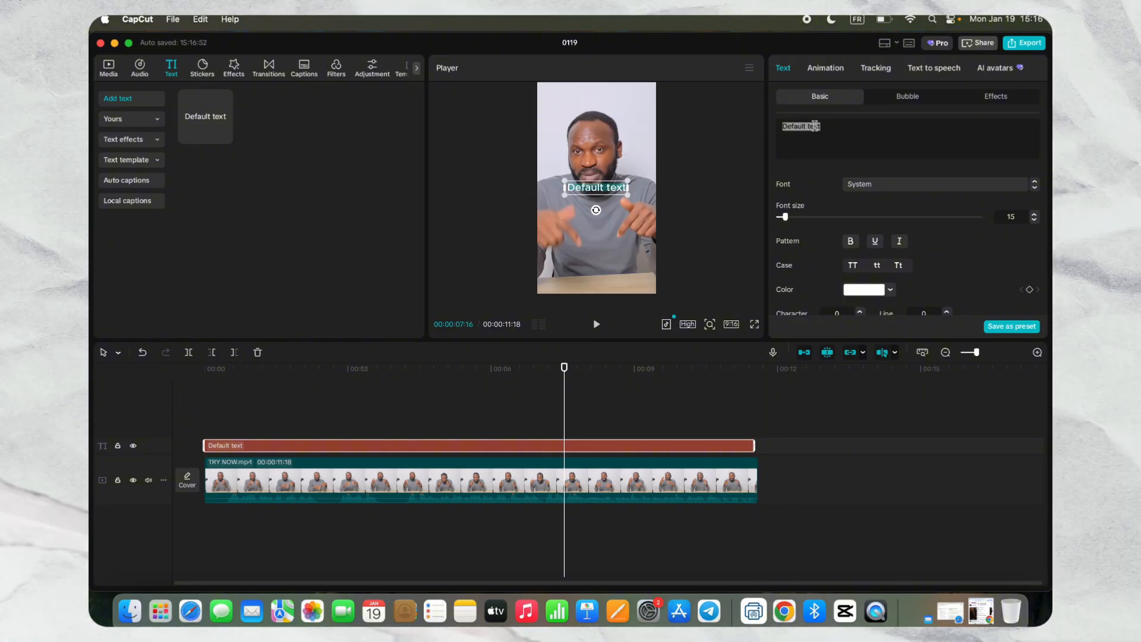
pyautogui.press('BackSpace')
pyautogui.write('ADD TE')
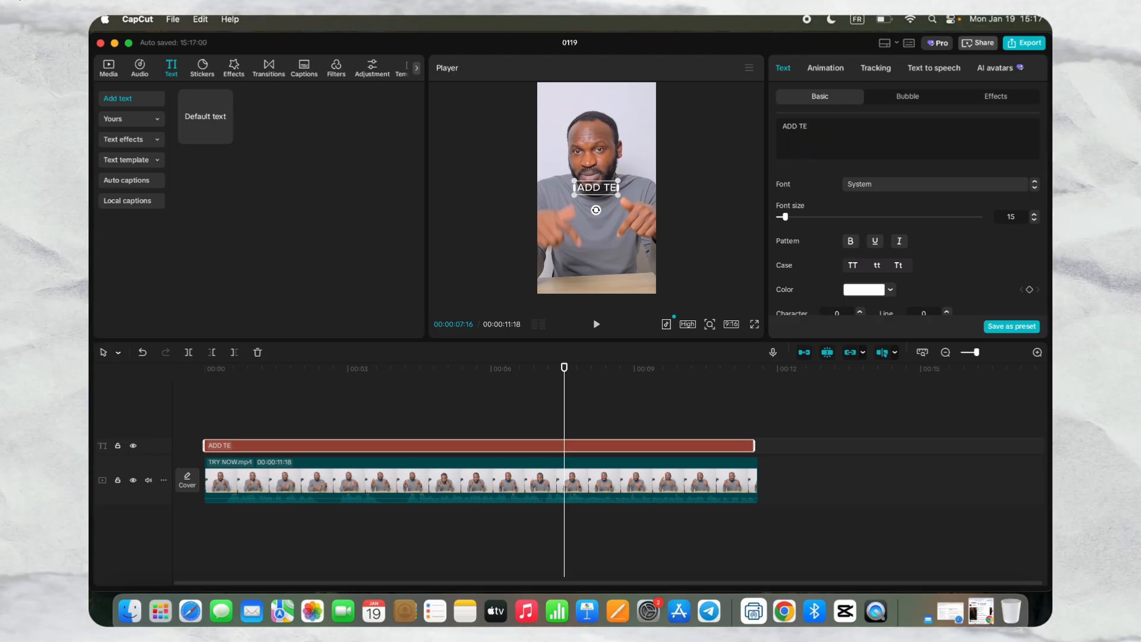
pyautogui.write('XT')
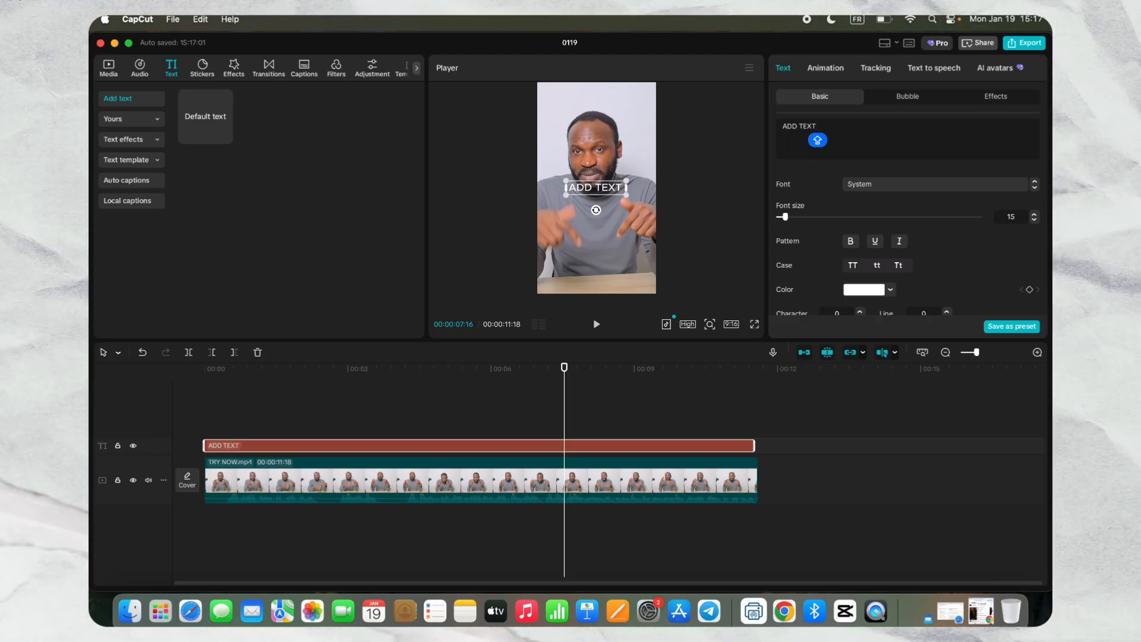
pyautogui.write(' CAPT')
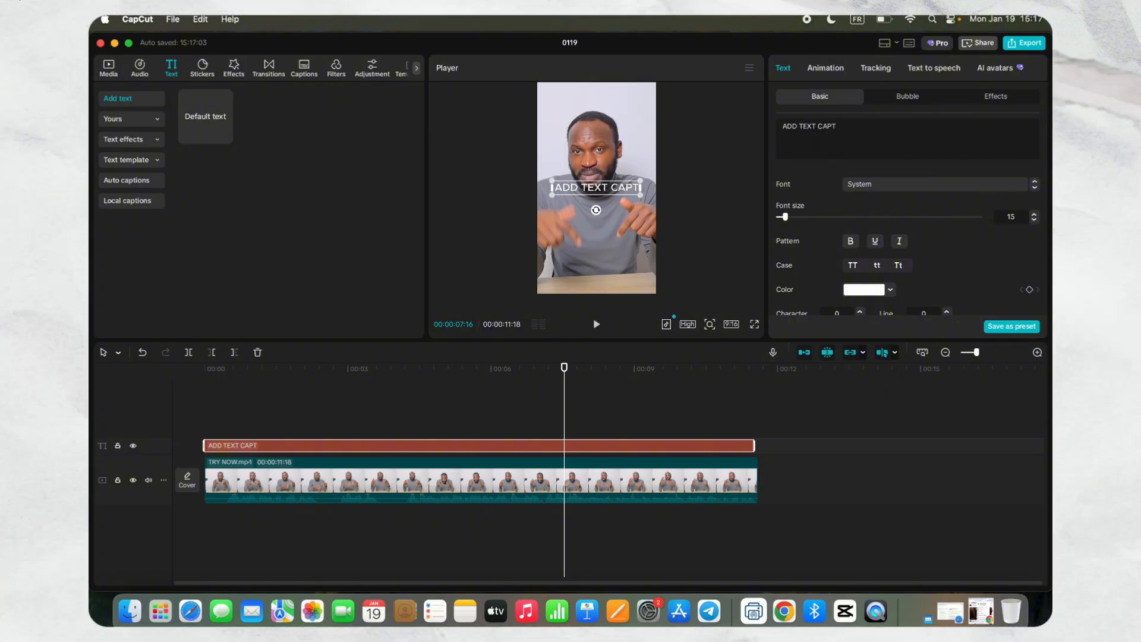
pyautogui.write('IONS')
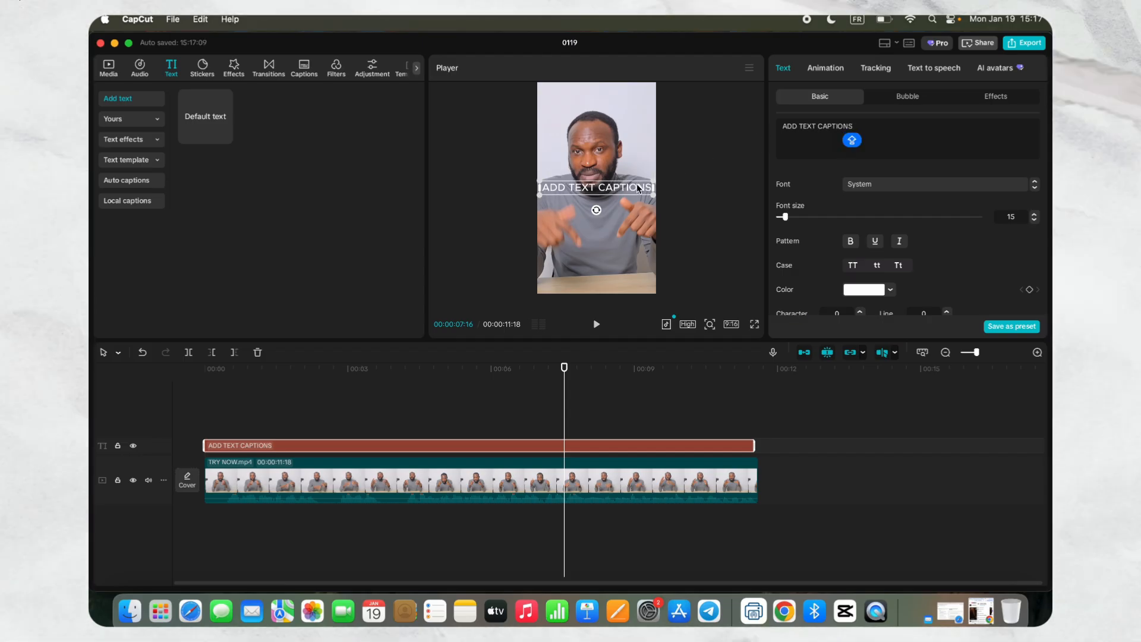
# - Set the text's font to Poppins and move the text down to the speaker's lower chest in the preview
pyautogui.click(919, 190)
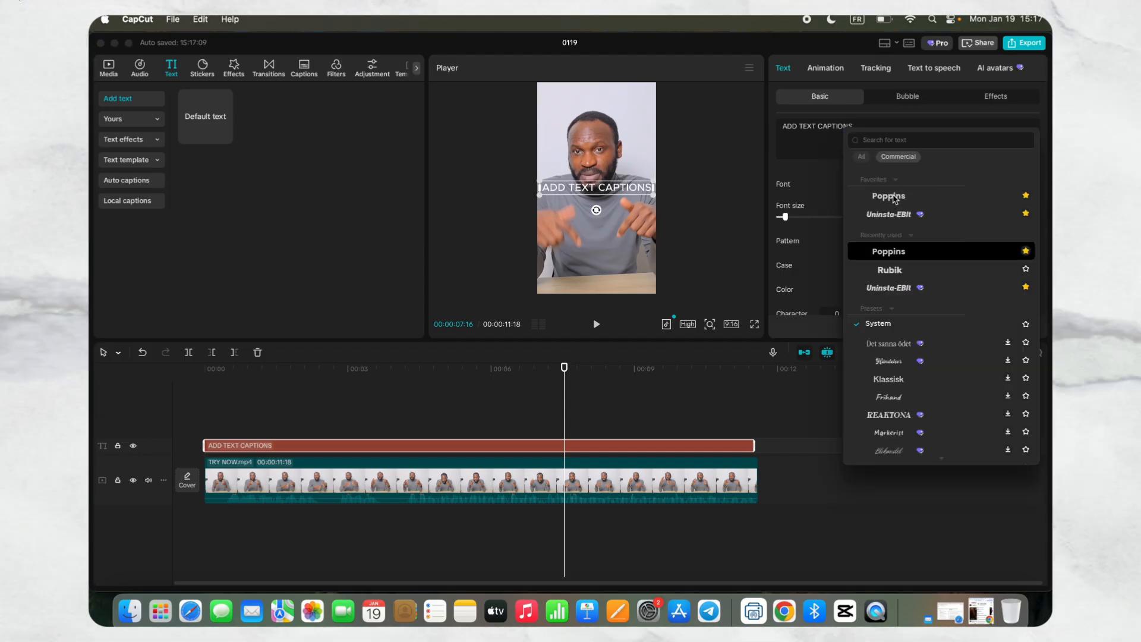
pyautogui.click(864, 198)
pyautogui.moveTo(601, 201); pyautogui.dragTo(600, 255)
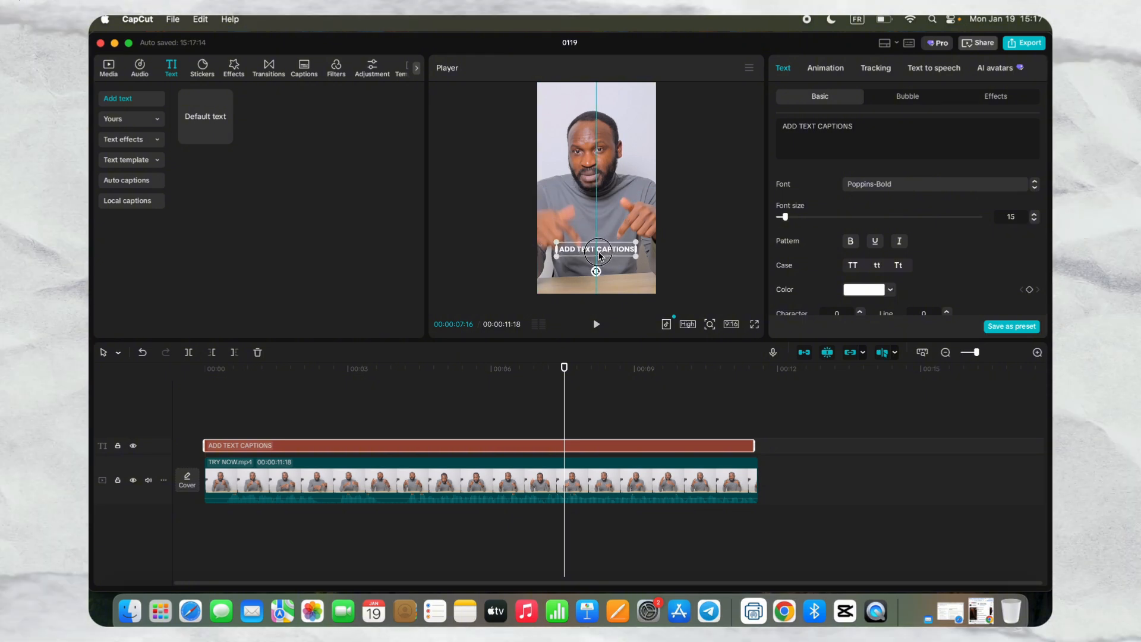
# - Colour only the word CAPTIONS in the text yellow (F4C70F)
pyautogui.doubleClick(832, 126)
pyautogui.click(863, 290)
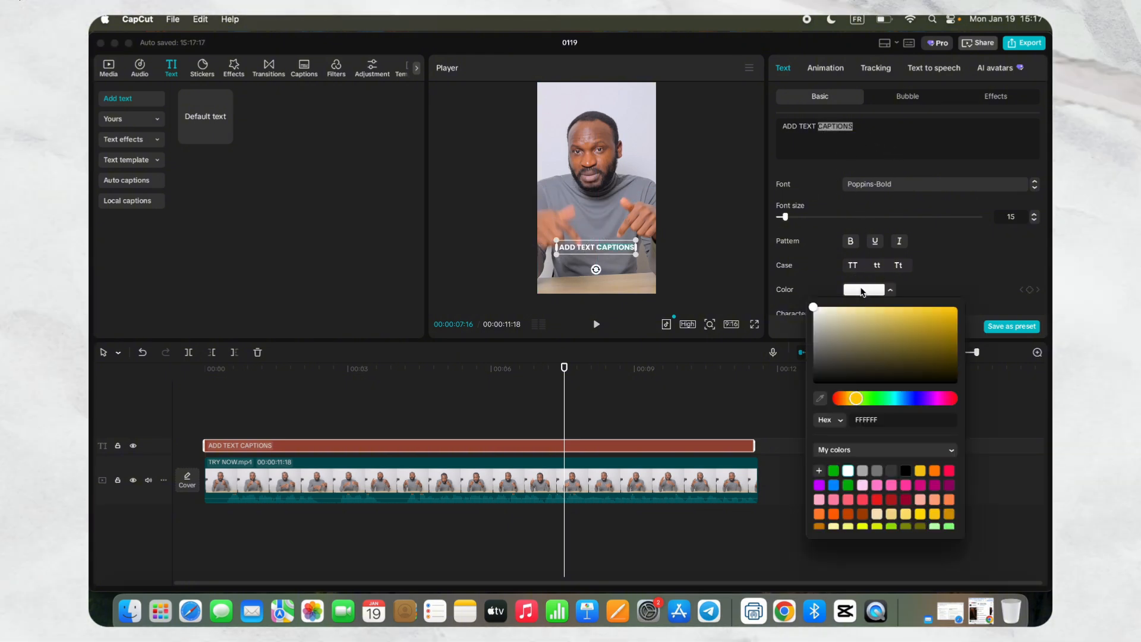
pyautogui.click(921, 471)
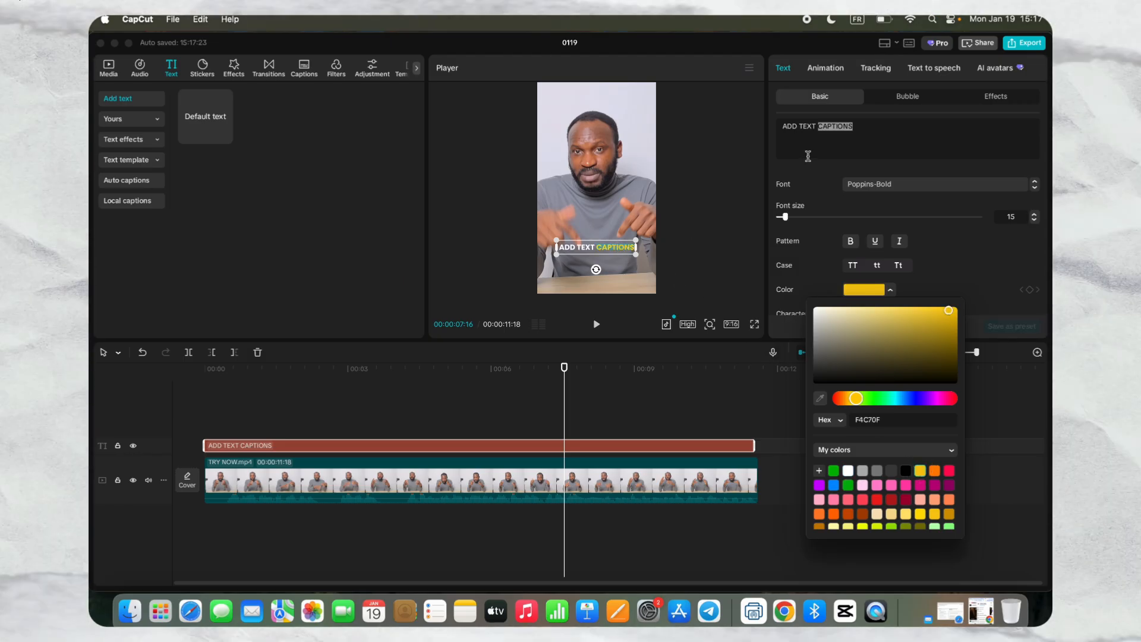
pyautogui.click(845, 123)
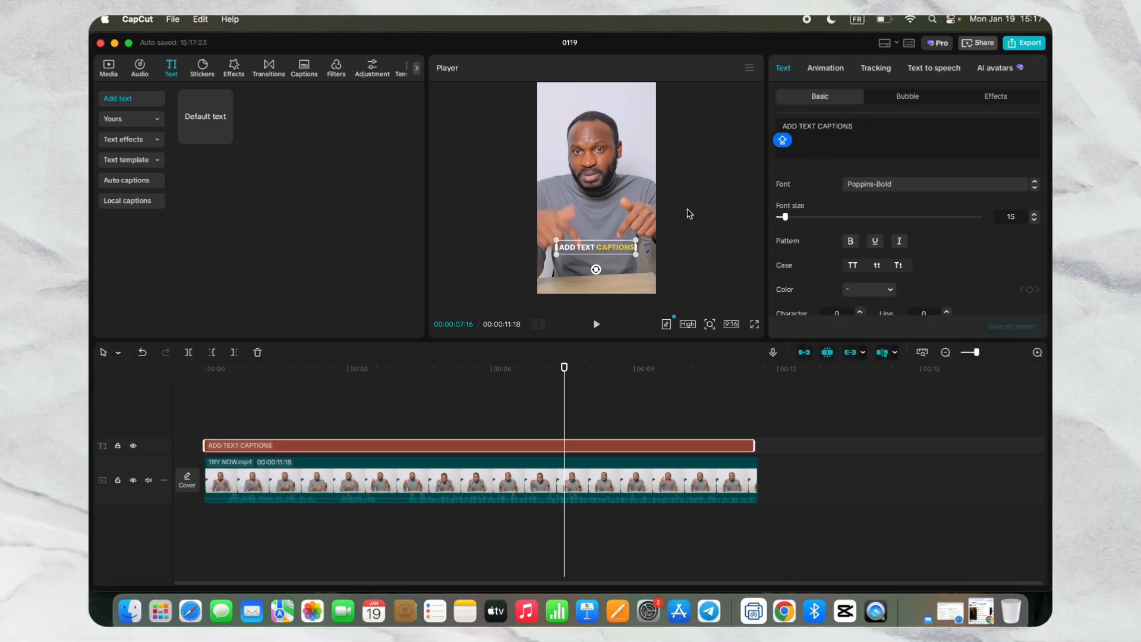
# - Apply the "Sweep...trobe" In animation to the text and preview it from the start of the timeline
pyautogui.click(826, 68)
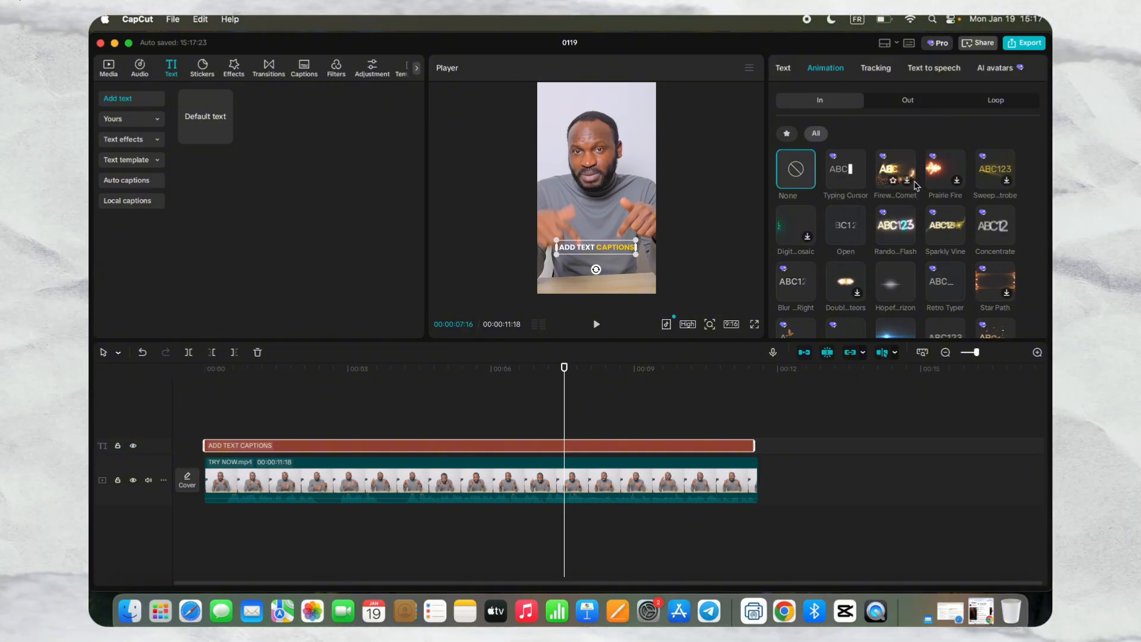
pyautogui.click(980, 196)
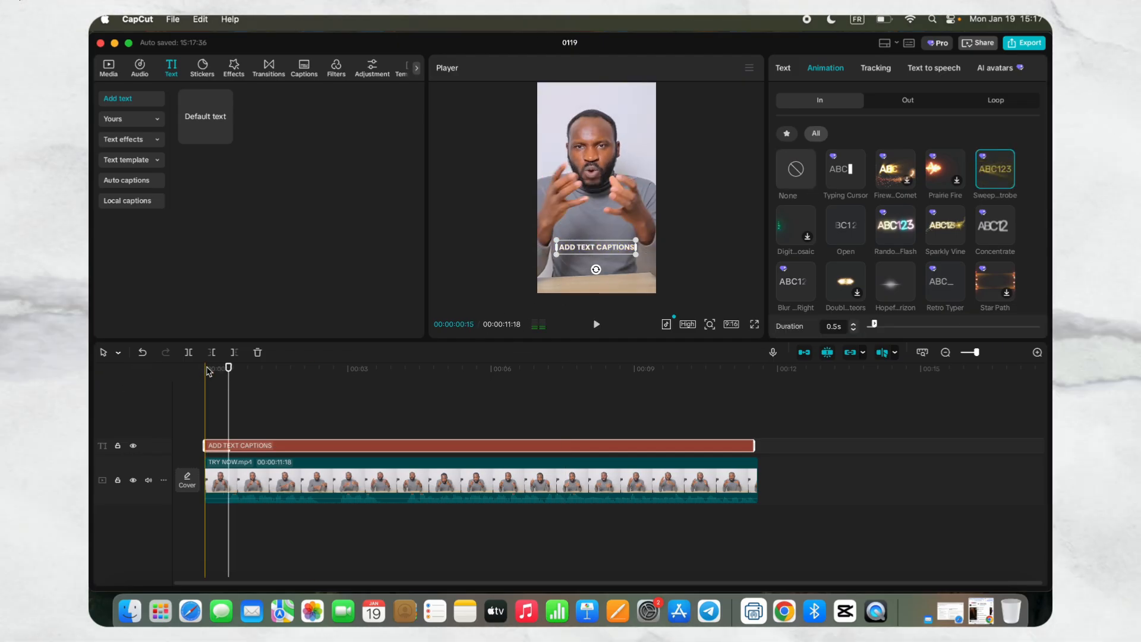
pyautogui.moveTo(229, 367); pyautogui.dragTo(180, 370)
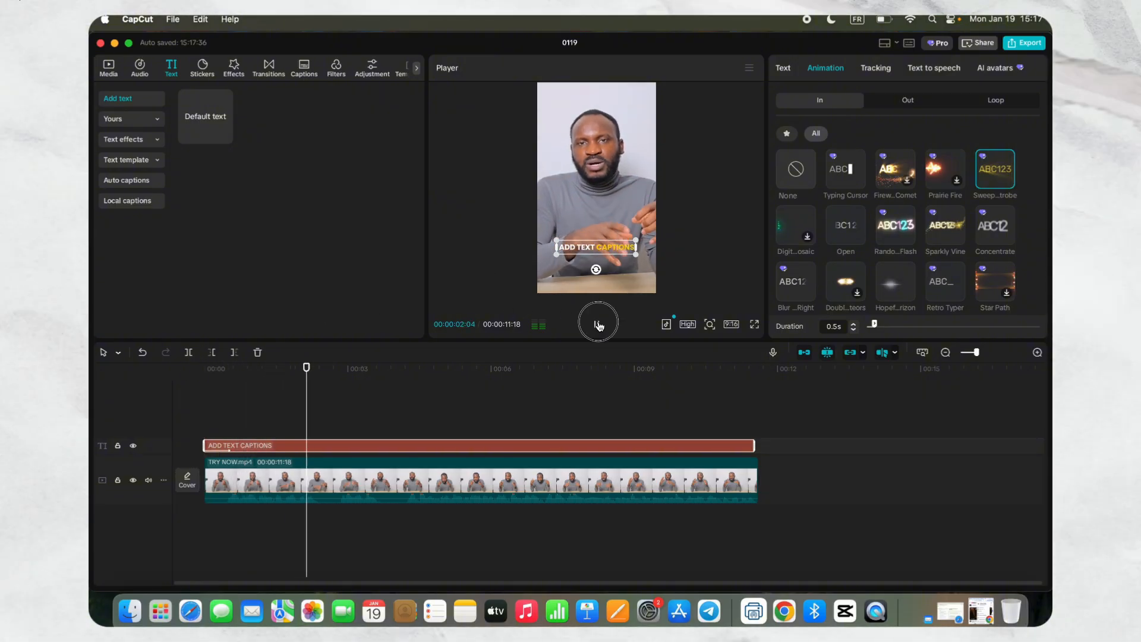
pyautogui.click(599, 326)
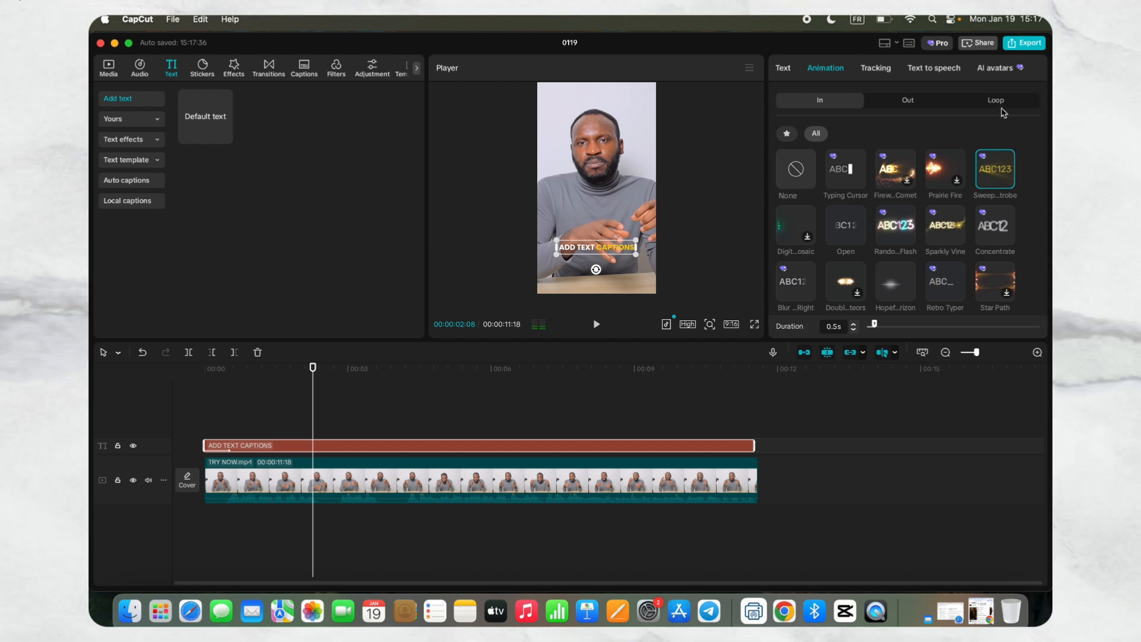
# - Try the Floodlight, Moving Road and "Font ...nge 5" loop animations on the text, then apply Light Fault and play it back
pyautogui.click(994, 101)
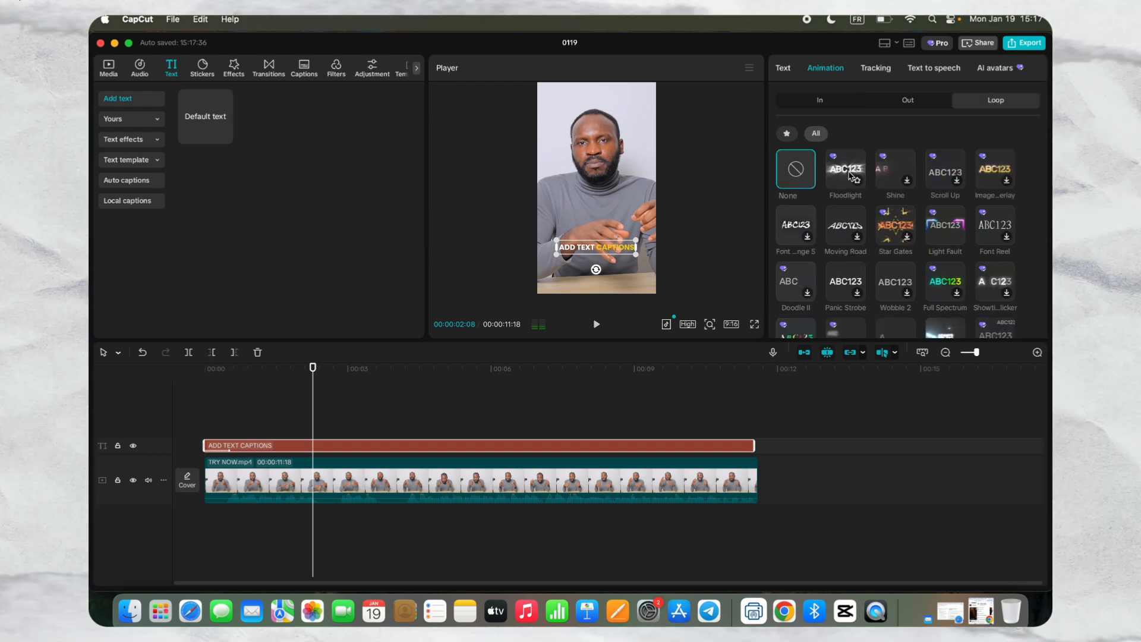
pyautogui.click(853, 174)
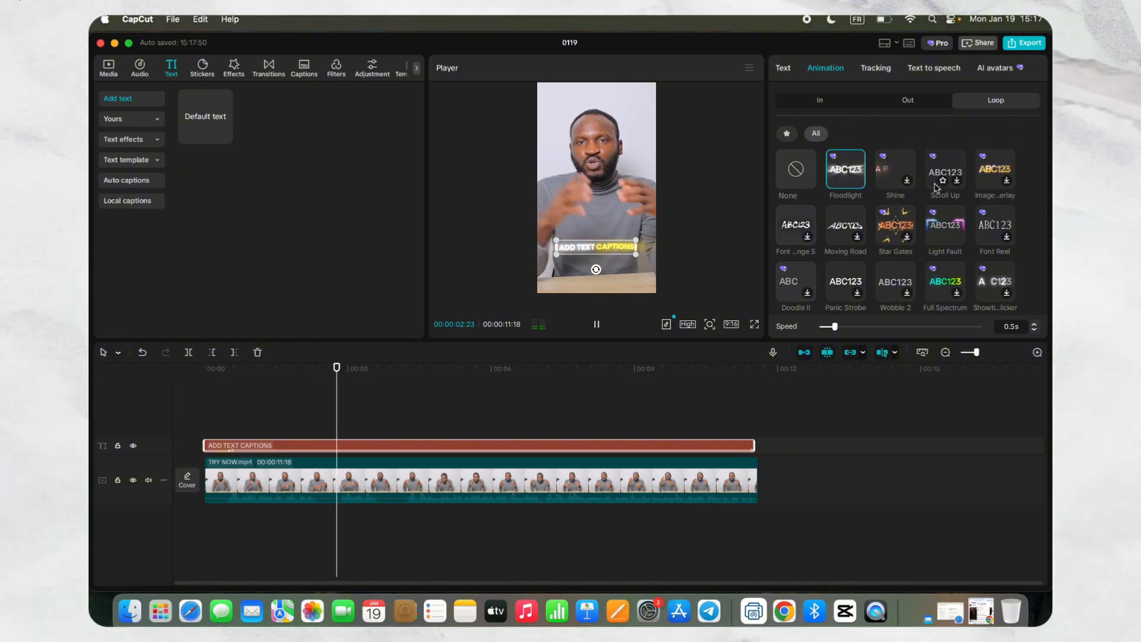
pyautogui.click(832, 228)
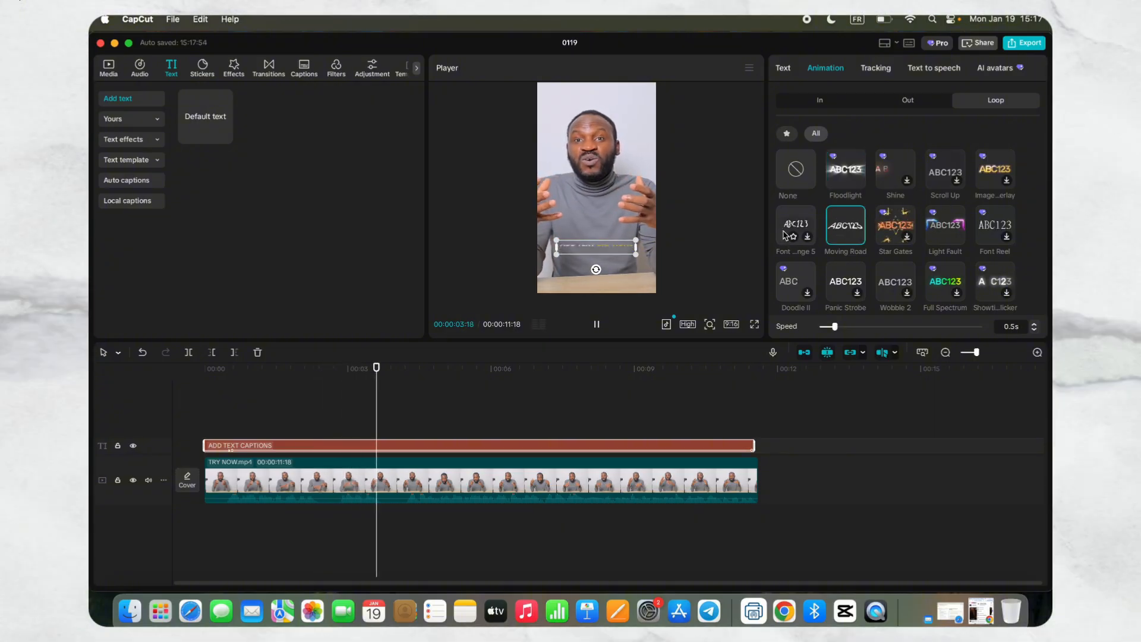
pyautogui.click(786, 234)
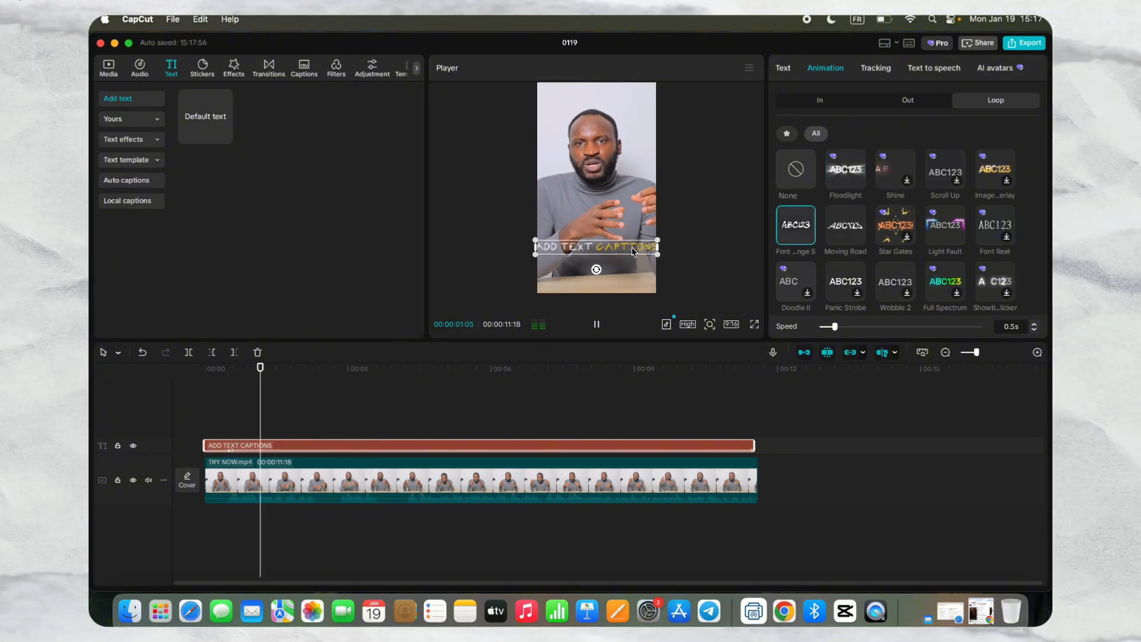
pyautogui.click(945, 226)
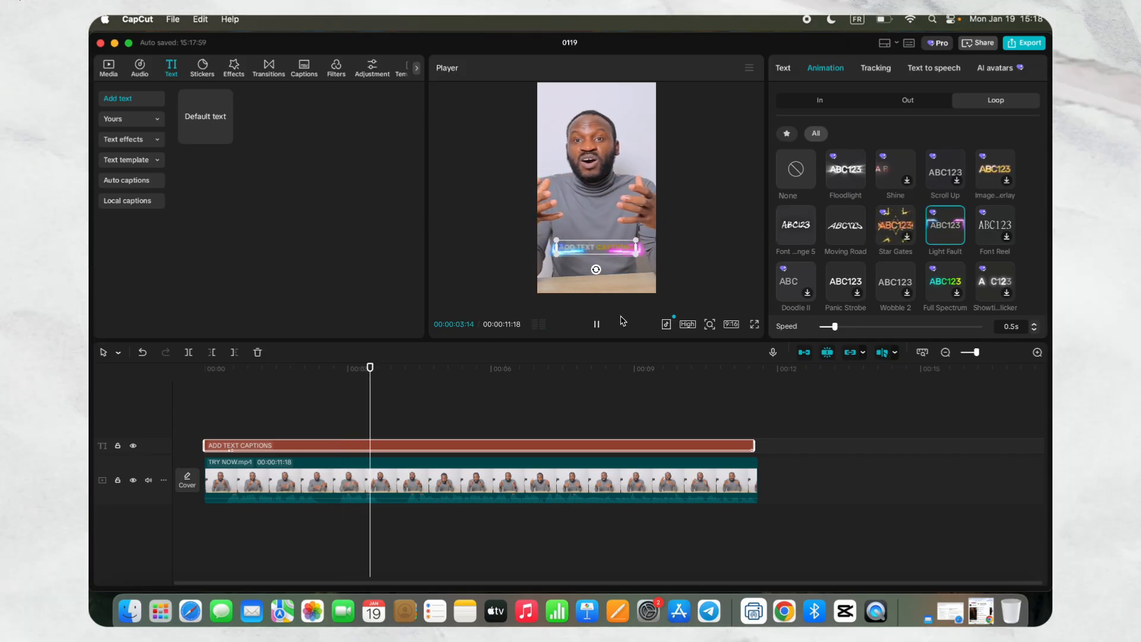
pyautogui.click(597, 327)
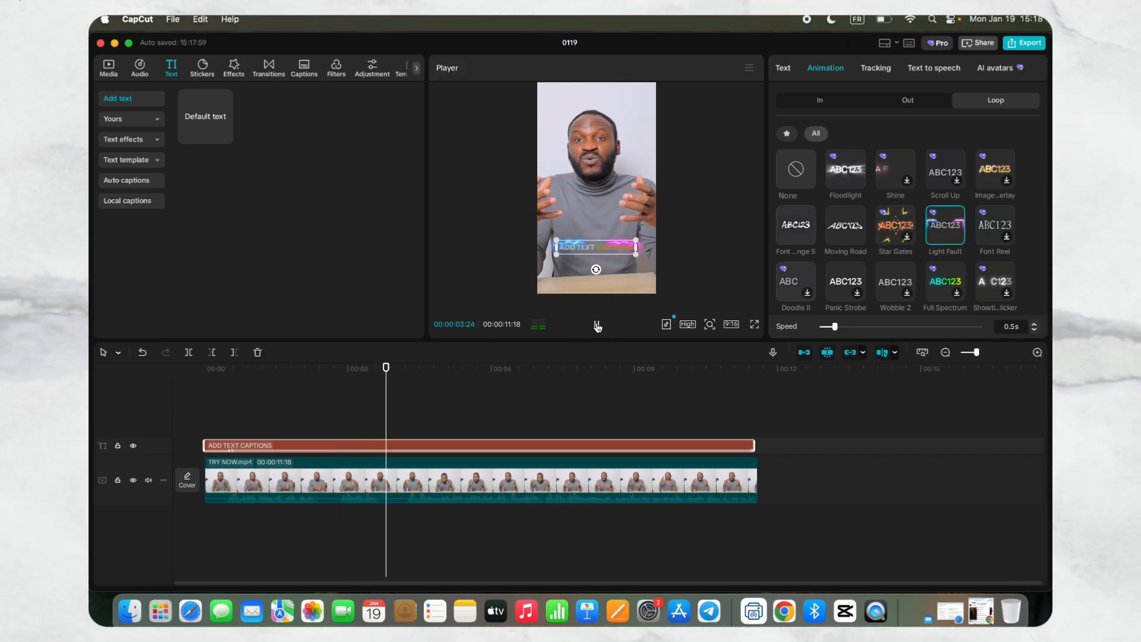
pyautogui.click(597, 325)
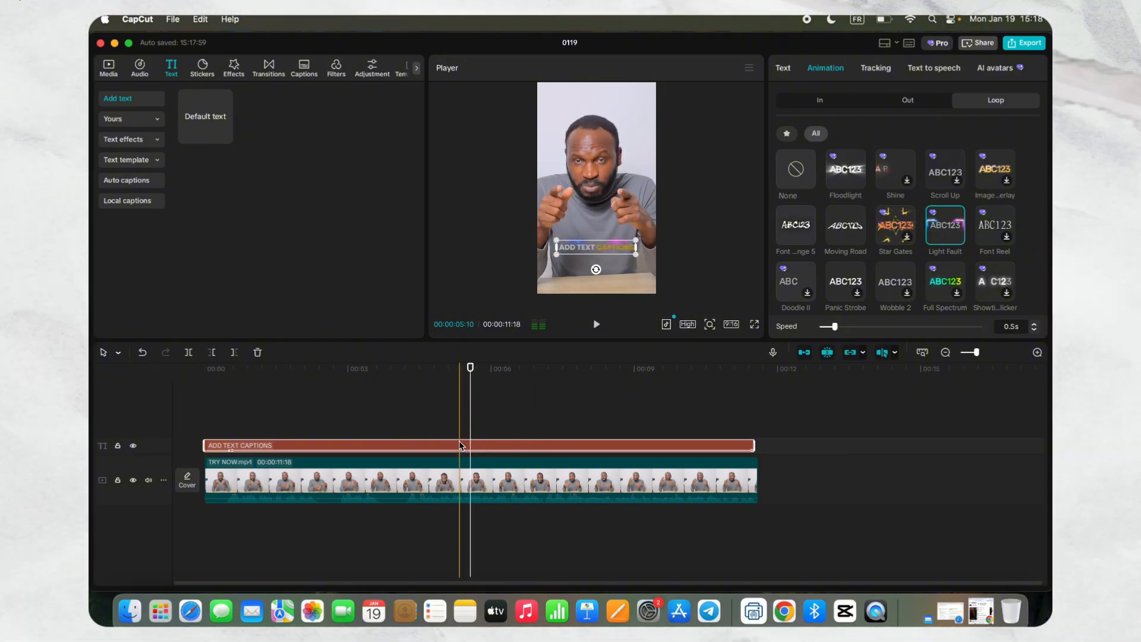
# - Delete the ADD TEXT CAPTIONS text from the timeline and return the playhead to the start
pyautogui.press('Delete')
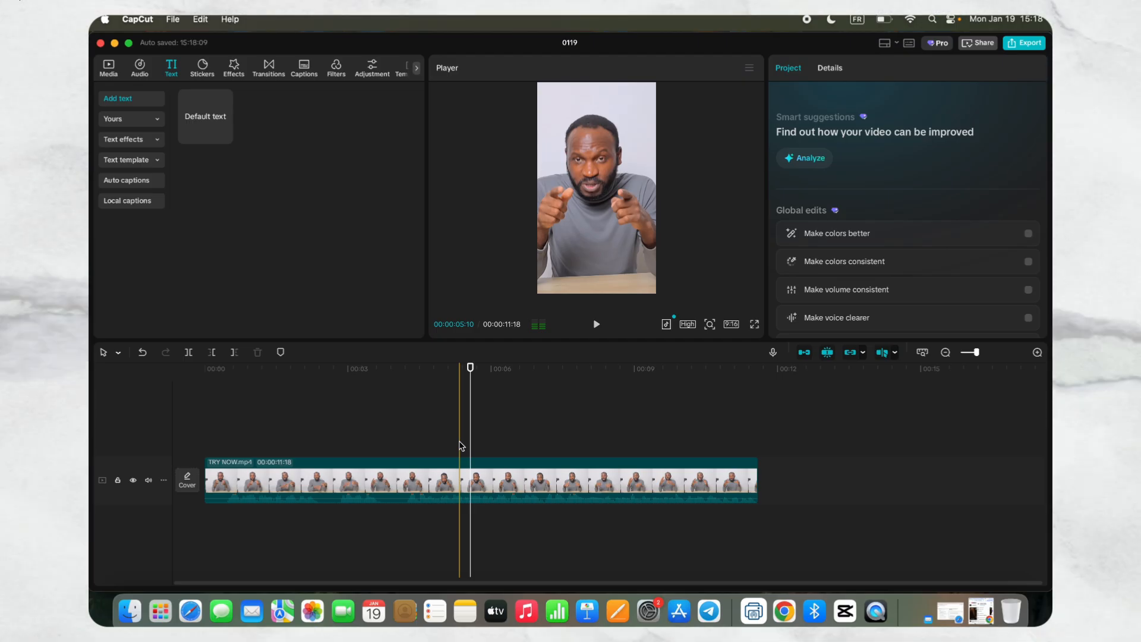
pyautogui.moveTo(470, 368); pyautogui.dragTo(205, 368)
# - Generate auto captions for the TRY NOW.mp4 clip with English as the spoken language and no bilingual captions
pyautogui.click(309, 478)
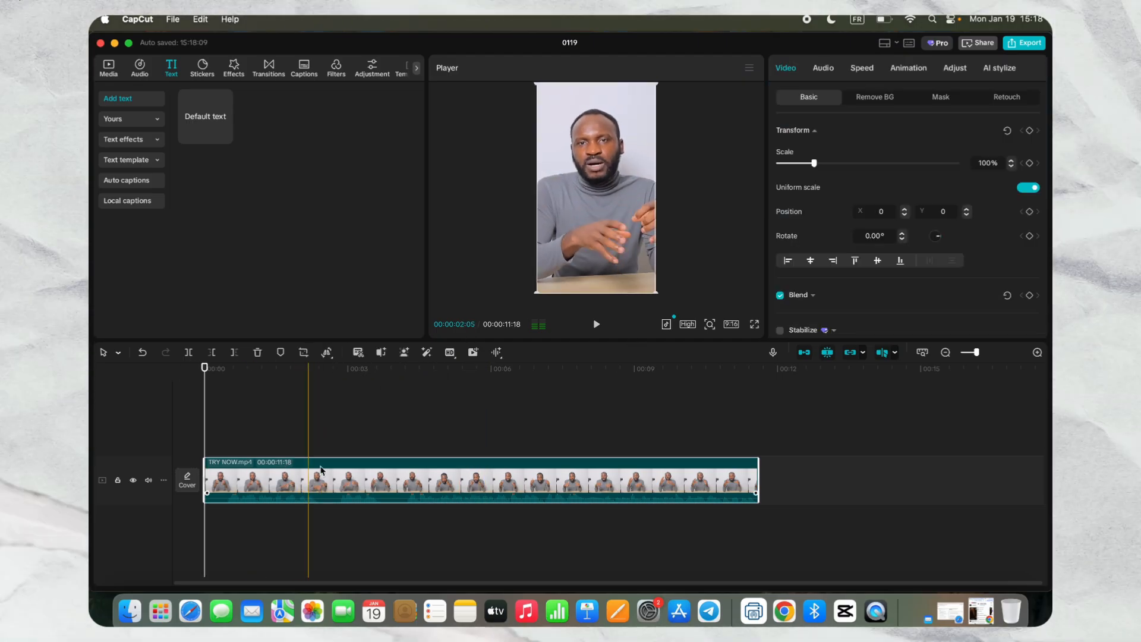
pyautogui.moveTo(208, 91)
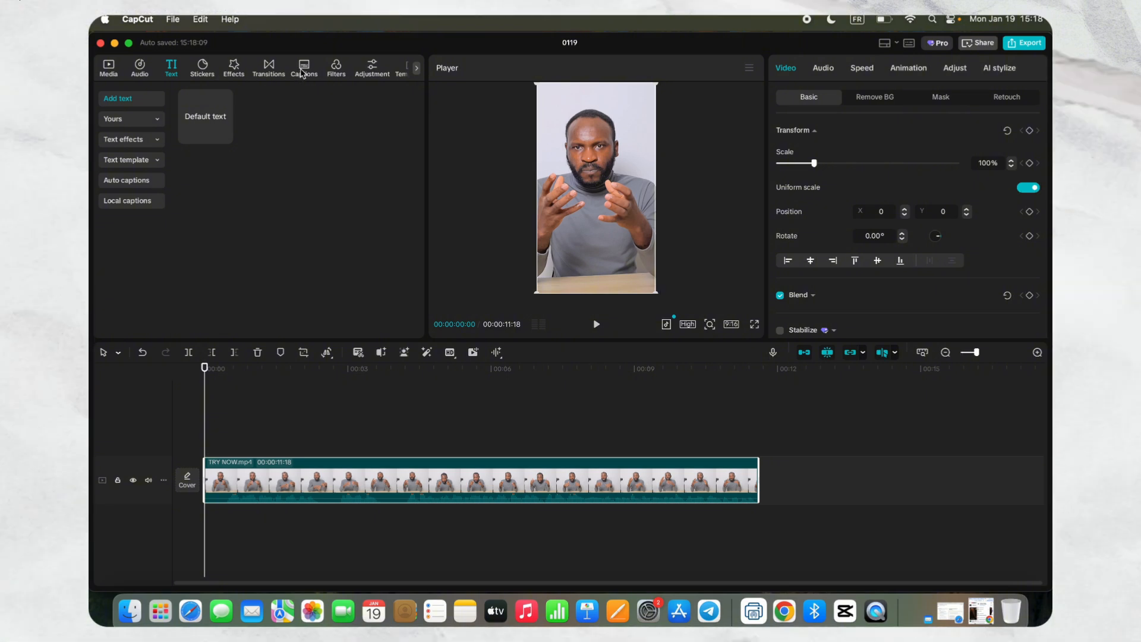
pyautogui.click(304, 72)
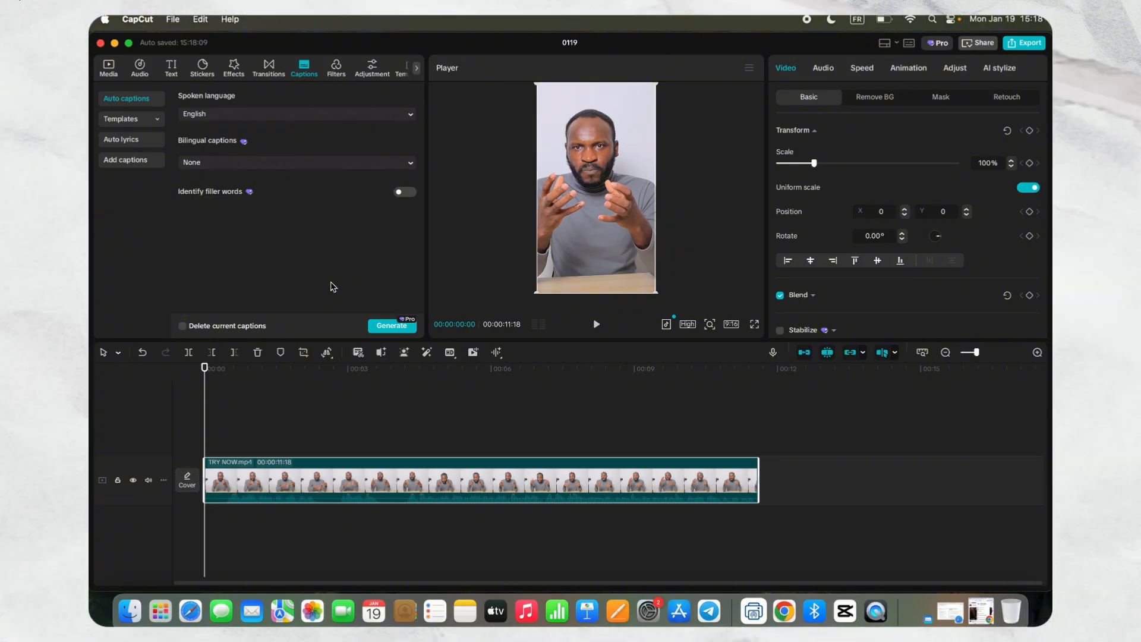
pyautogui.click(386, 325)
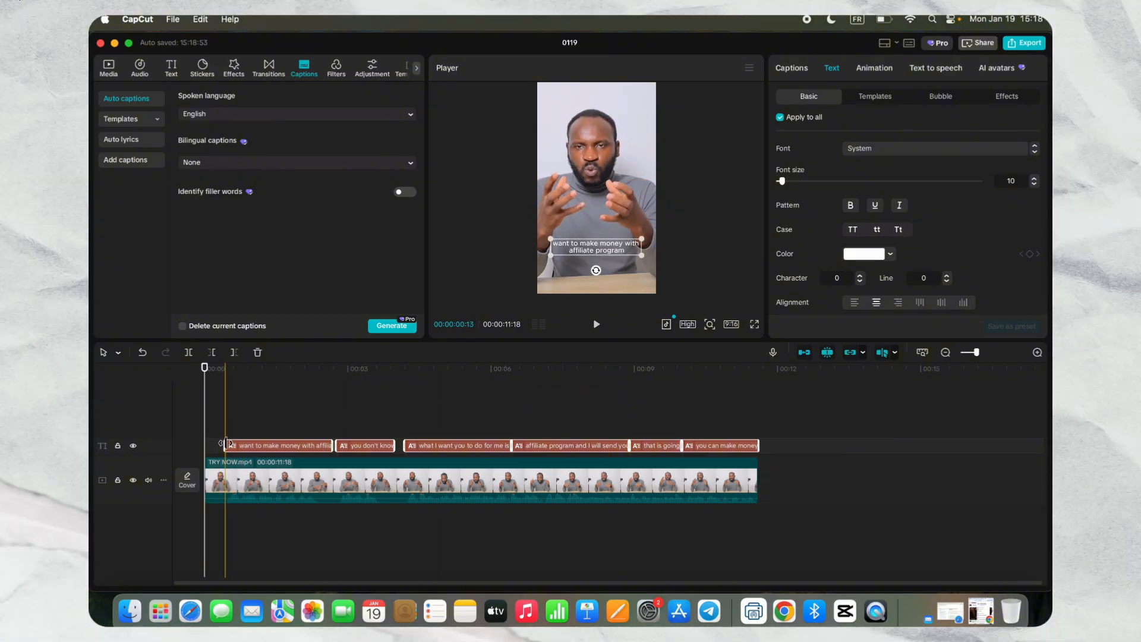
# - Split the video where the first caption begins, delete the short opening piece, and return the playhead to the start
pyautogui.moveTo(225, 444); pyautogui.dragTo(218, 438)
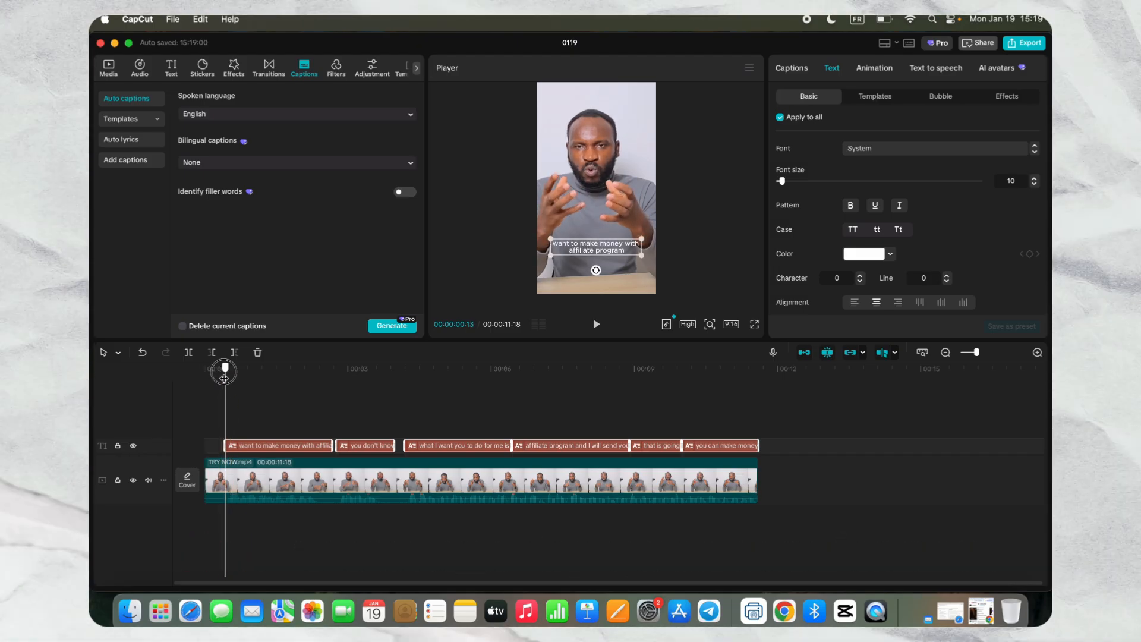
pyautogui.click(225, 468)
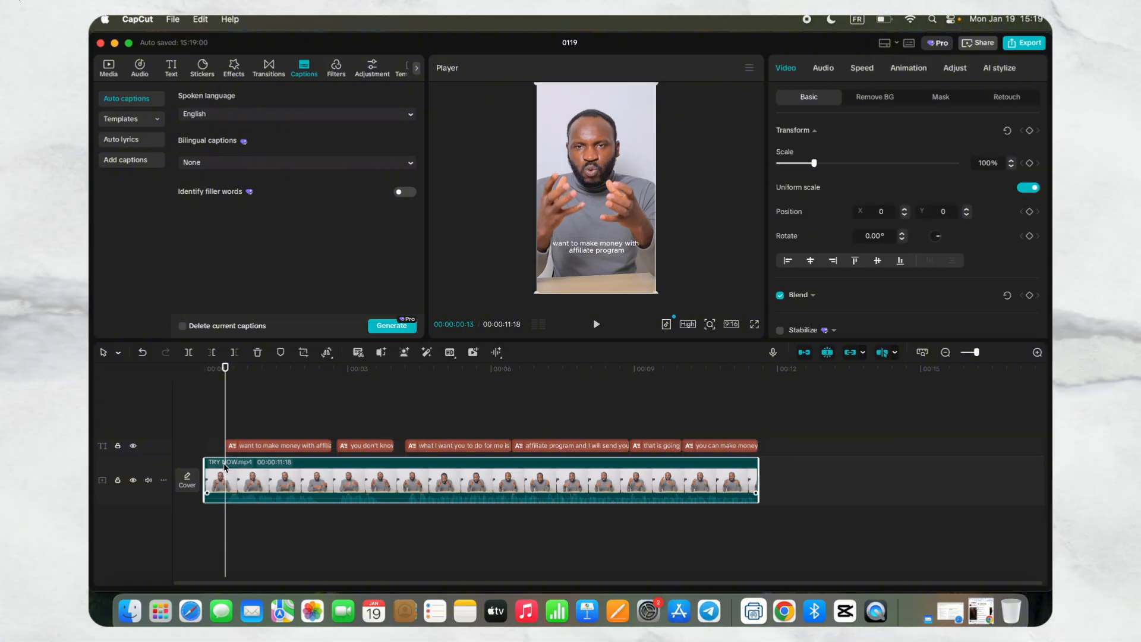
pyautogui.press('super+b')
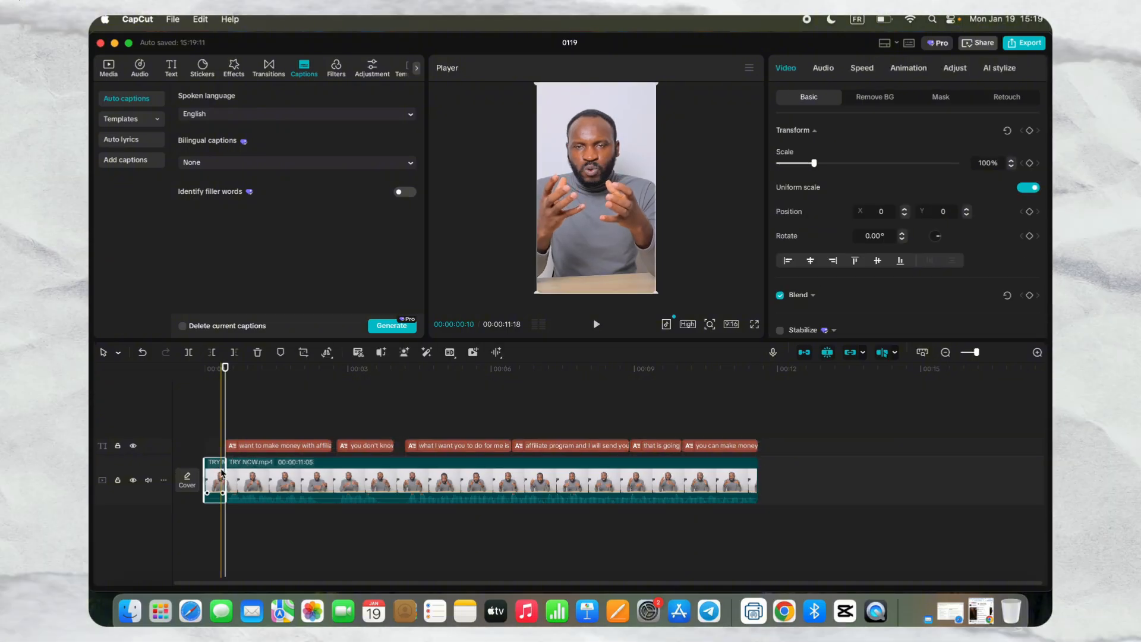
pyautogui.press('Delete')
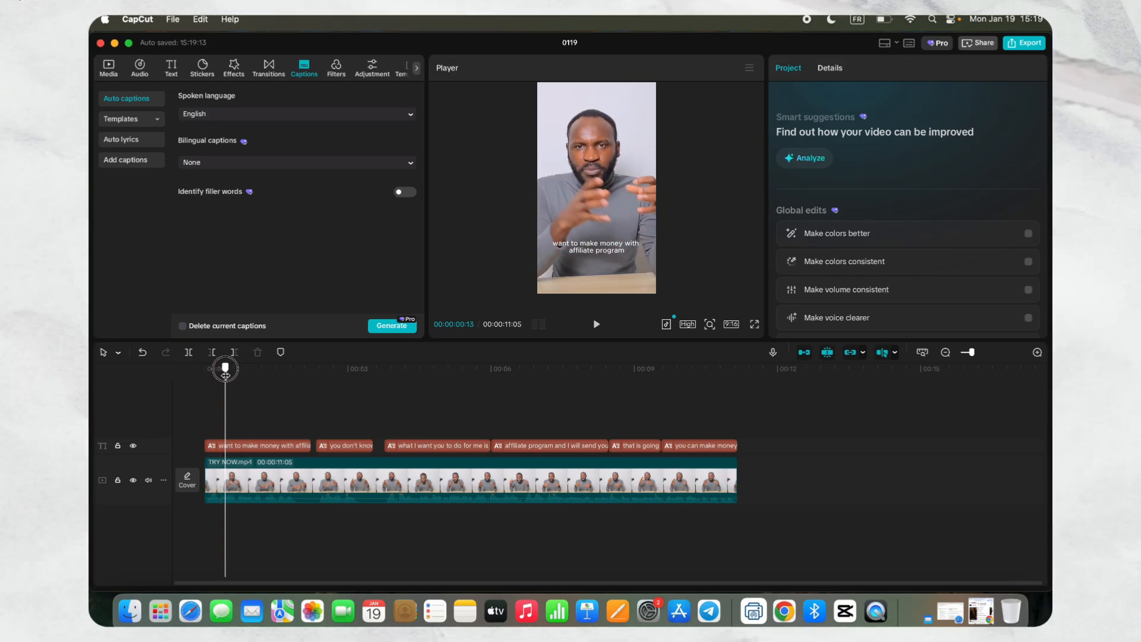
pyautogui.moveTo(225, 371); pyautogui.dragTo(202, 373)
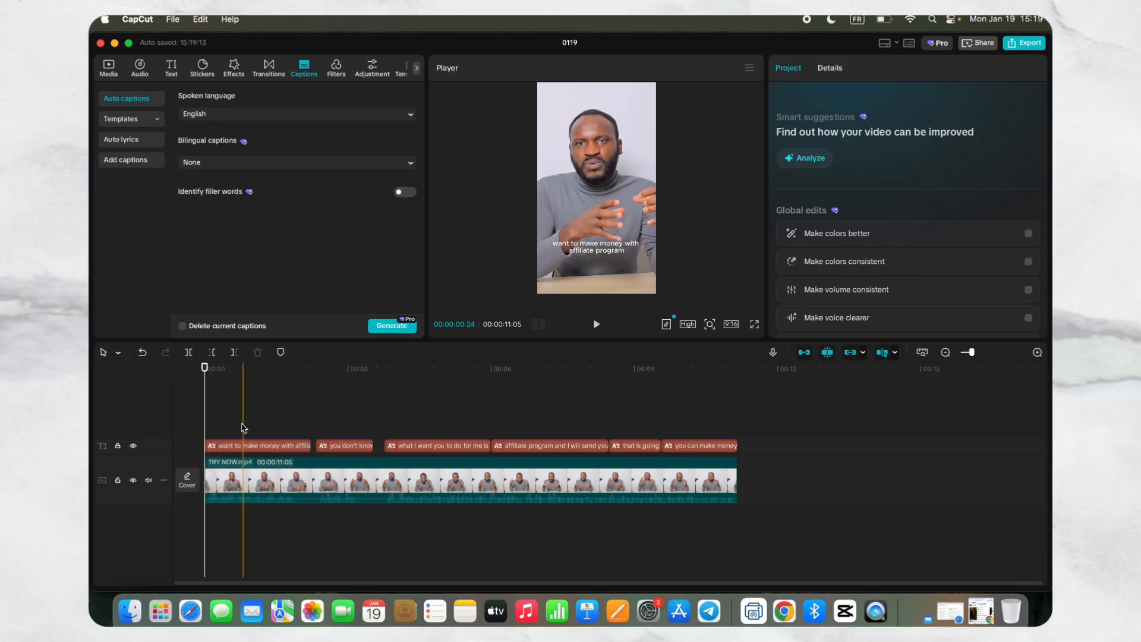
# - Select all the generated captions on the timeline and set their font to Poppins
pyautogui.moveTo(236, 424); pyautogui.dragTo(317, 436)
pyautogui.moveTo(432, 440); pyautogui.dragTo(720, 444)
pyautogui.click(886, 148)
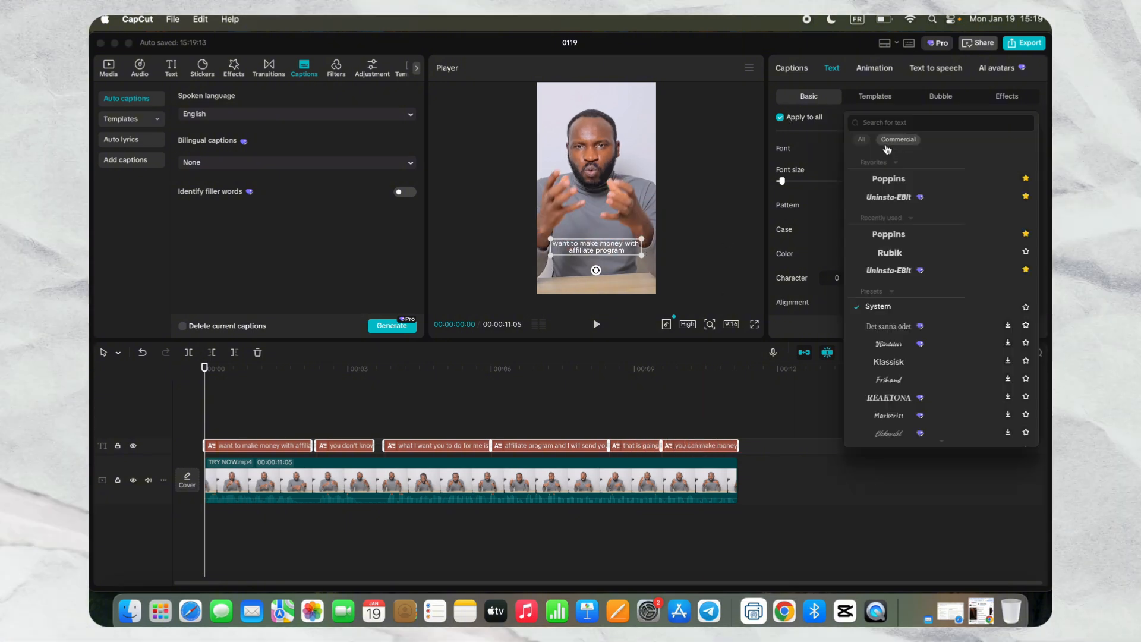
pyautogui.click(888, 179)
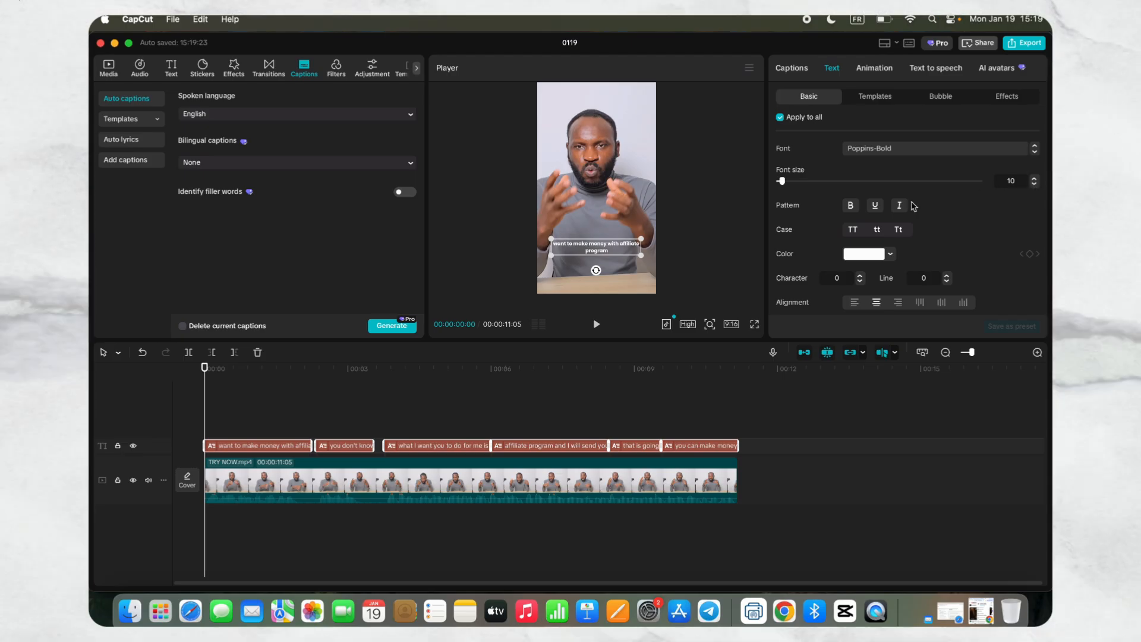
# - Set the font size of all selected captions to 14 and capitalise the first letter of every word
pyautogui.click(1034, 179)
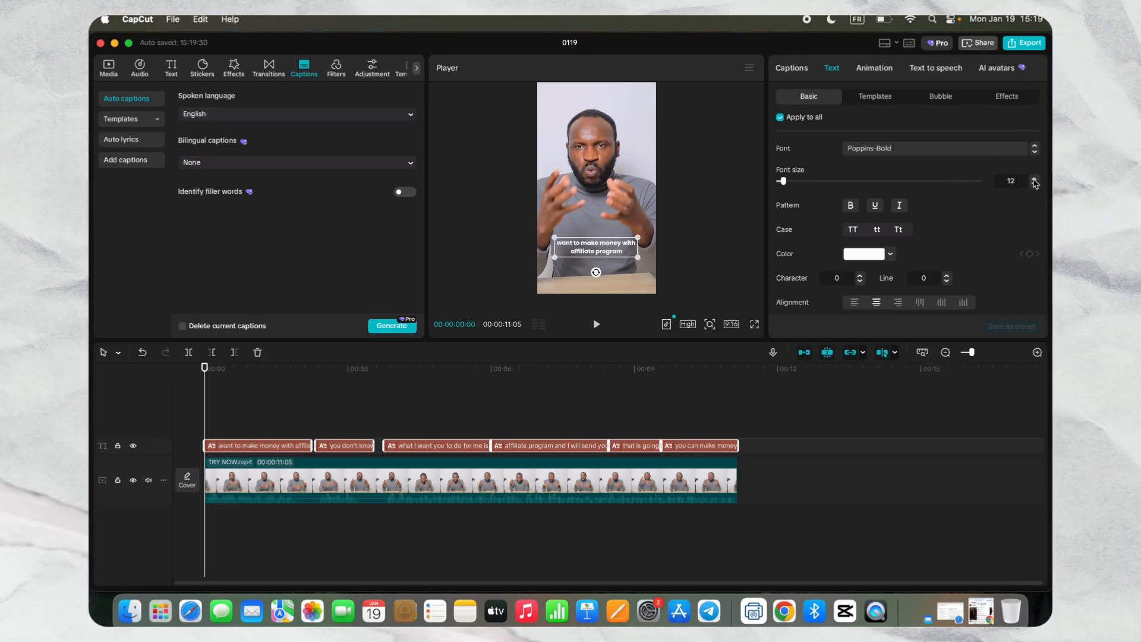
pyautogui.click(1034, 179)
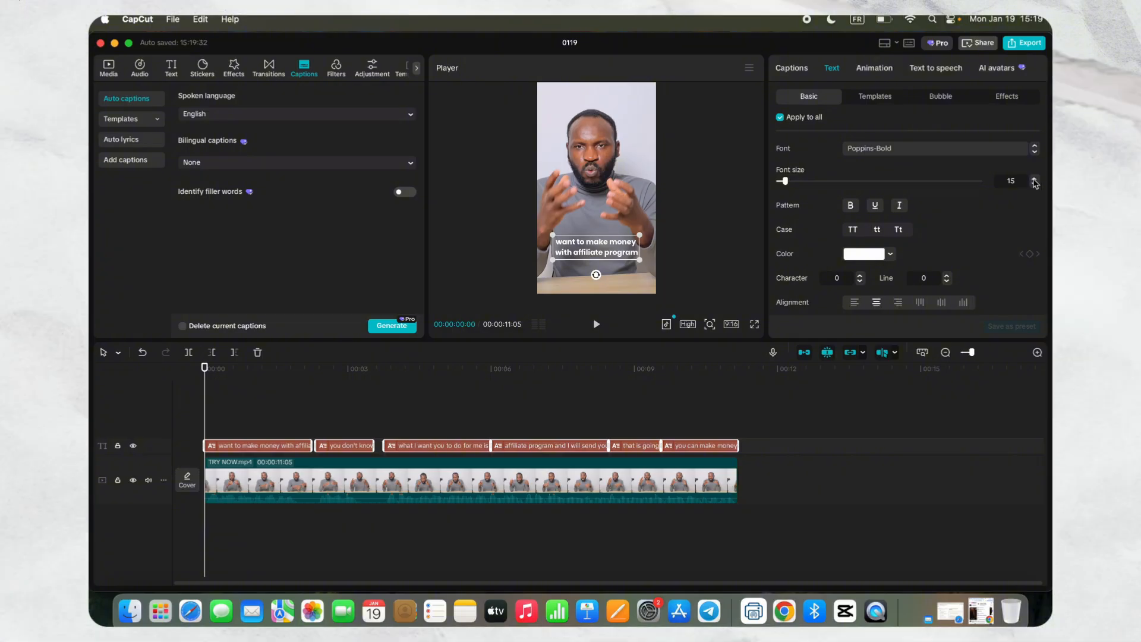
pyautogui.click(1035, 183)
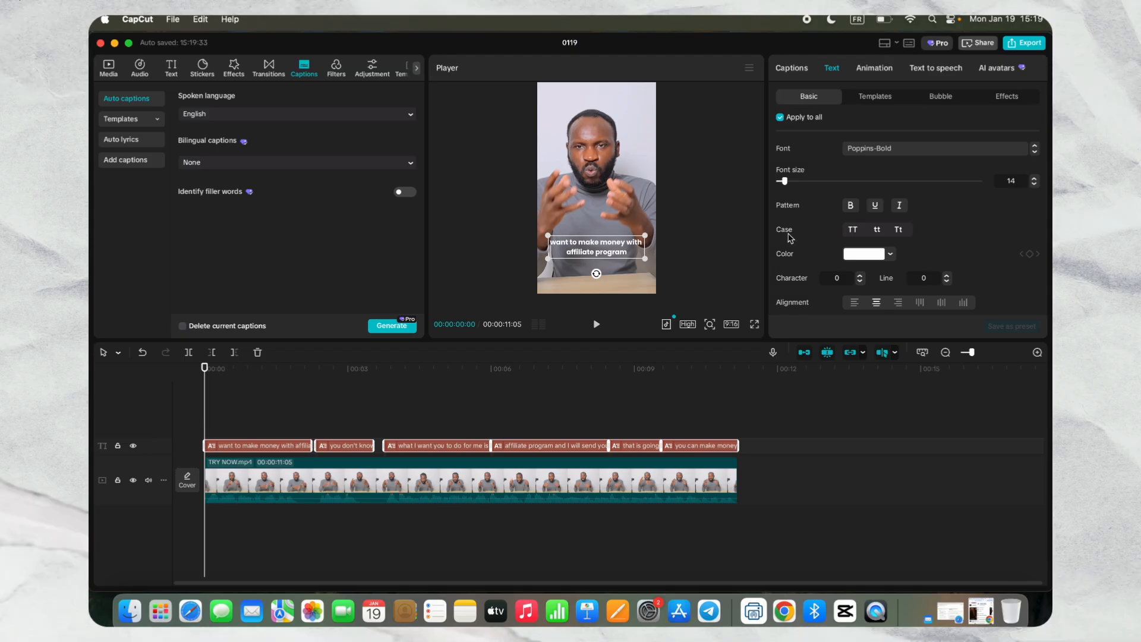
pyautogui.click(899, 230)
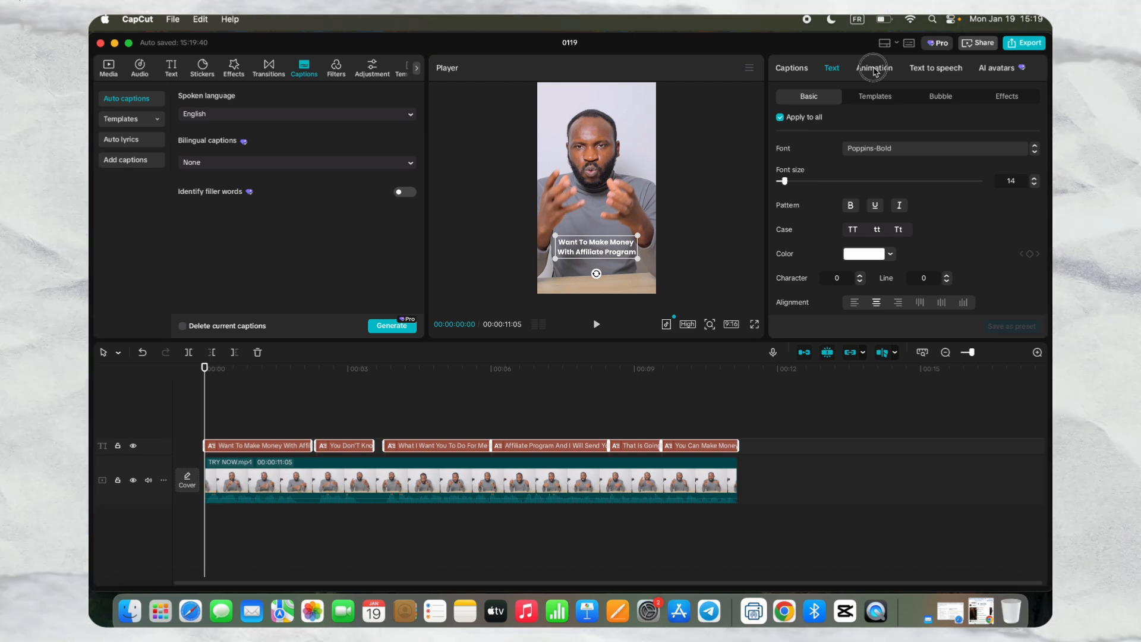
# - Apply the Zoom caption animation with the green word highlight to all captions and preview it from the start of the video
pyautogui.click(875, 71)
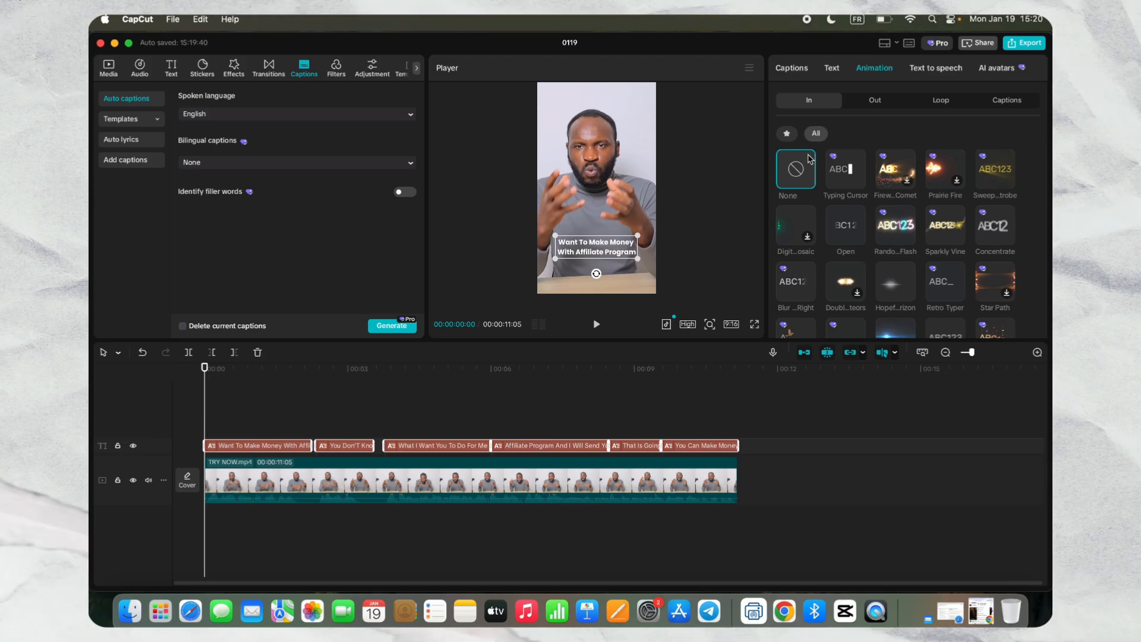
pyautogui.click(1003, 102)
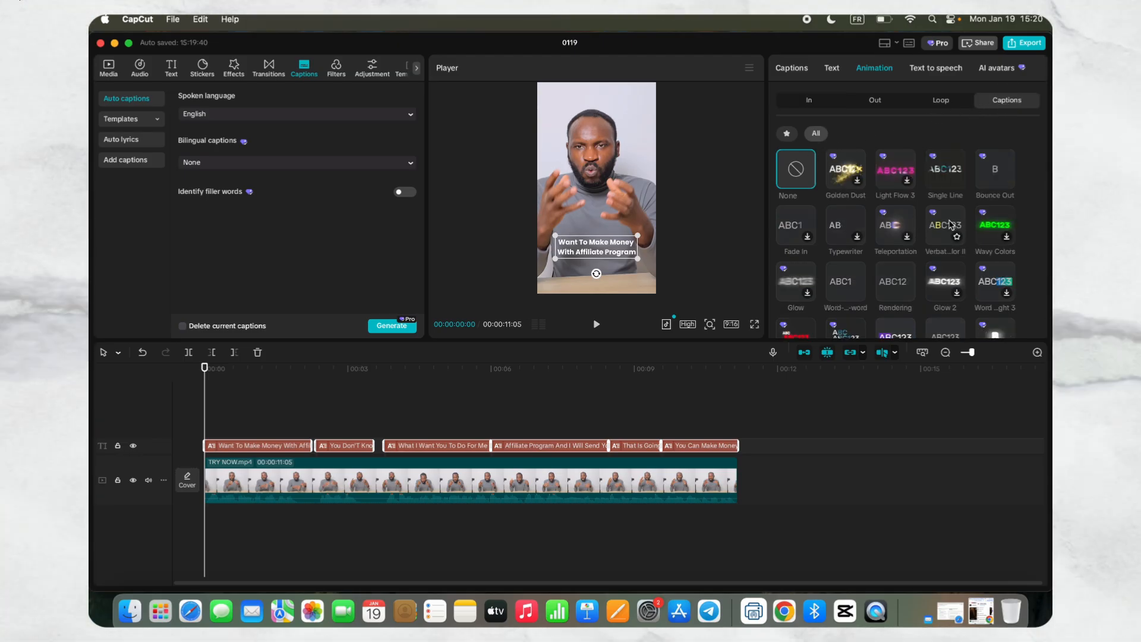
pyautogui.scroll(-3, 950, 231)
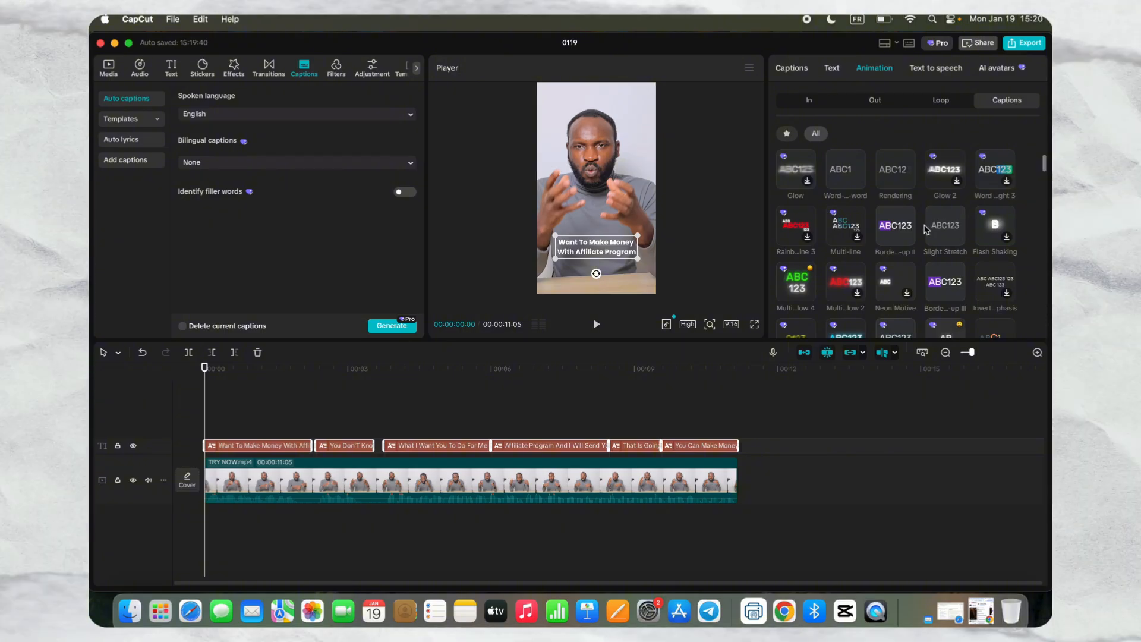
pyautogui.scroll(-3, 945, 232)
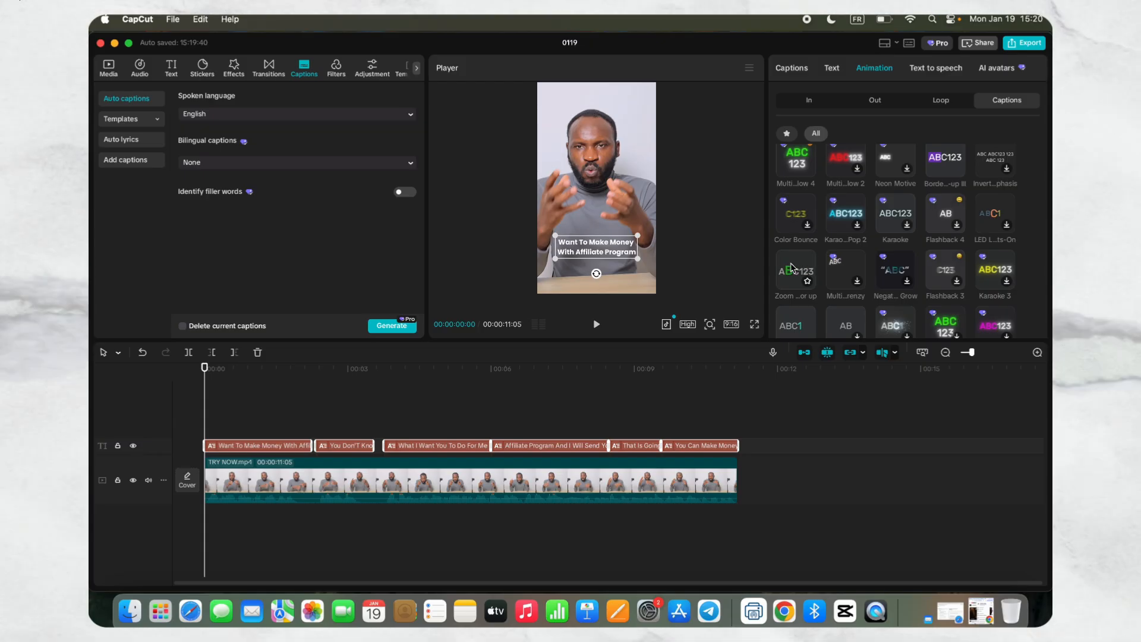
pyautogui.click(791, 268)
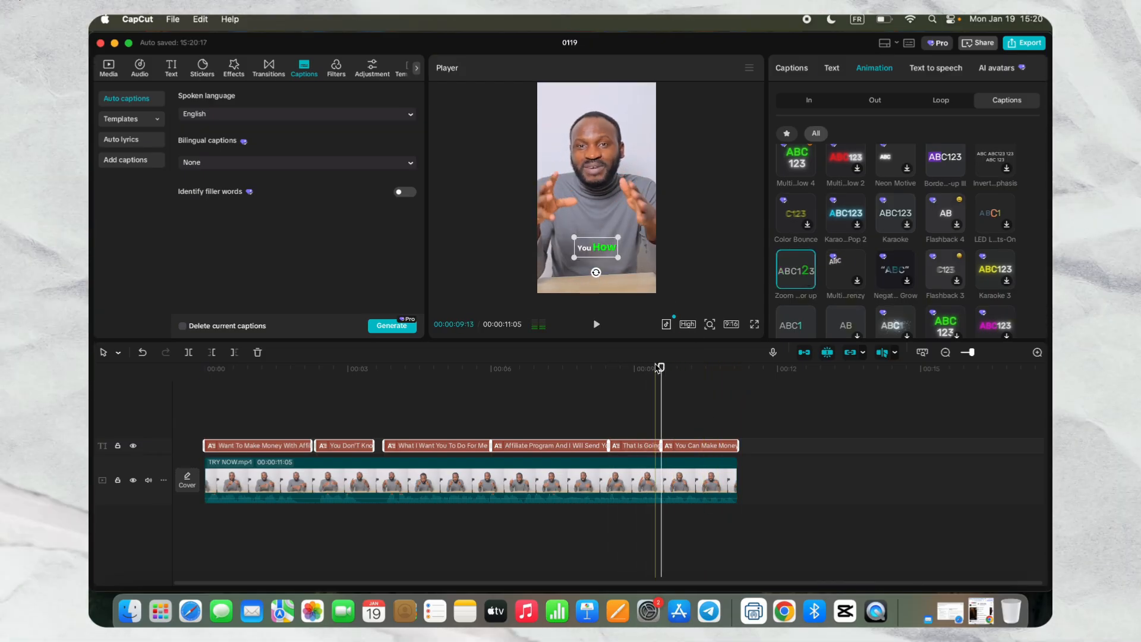
pyautogui.moveTo(661, 370); pyautogui.dragTo(205, 392)
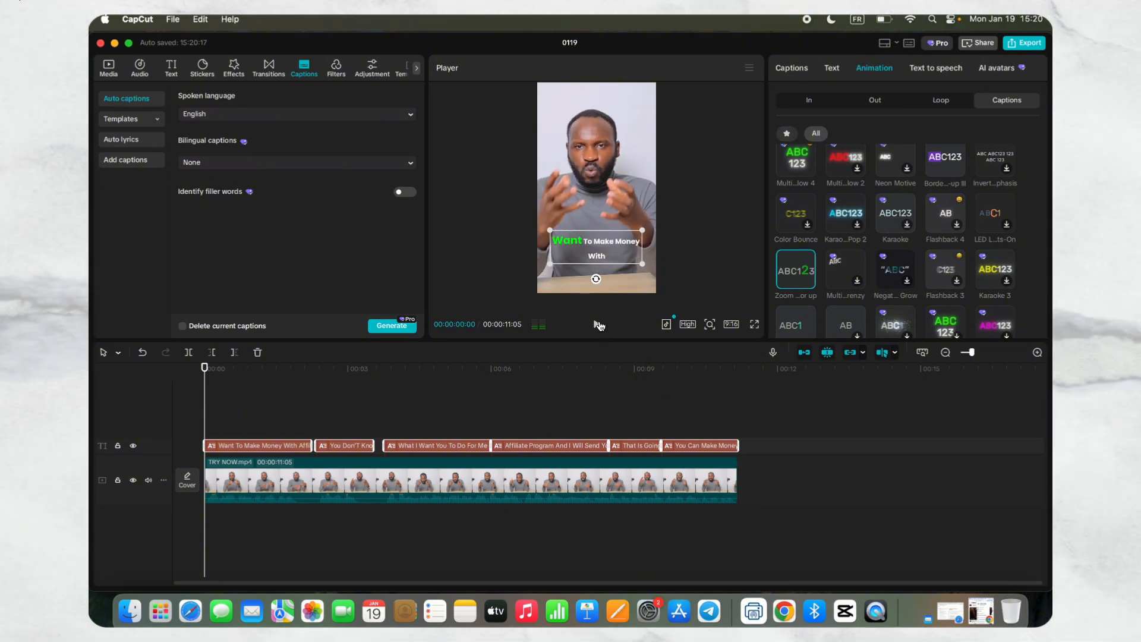
pyautogui.click(596, 324)
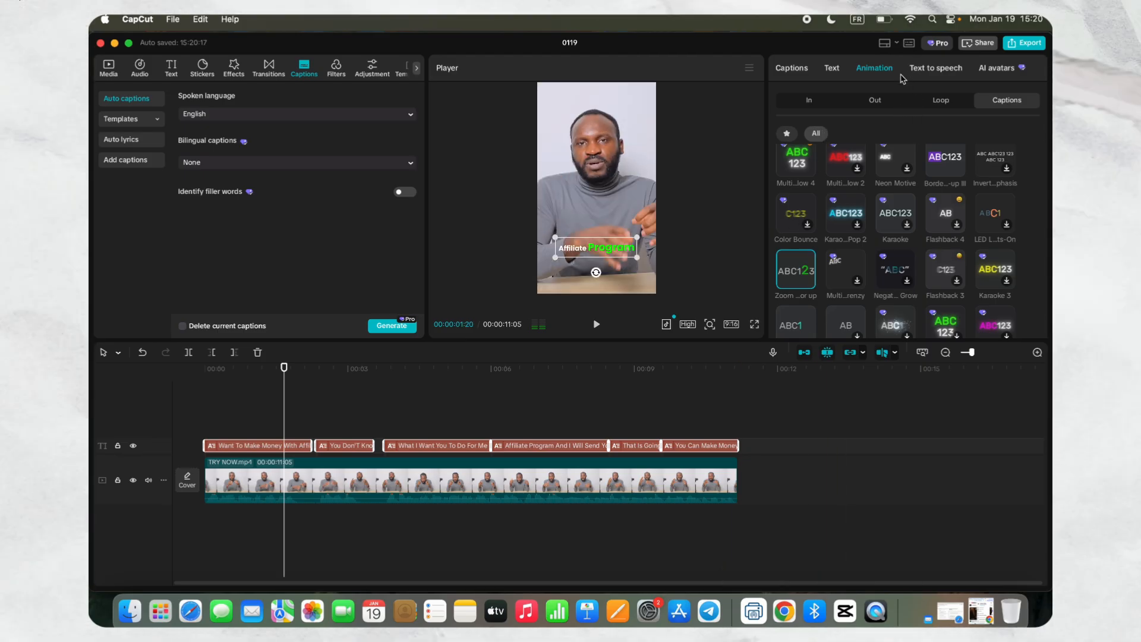
# - Split the first two captions into "Want To Make", "Money With", "Affiliate Program", "You Don'T" and "Know How"
pyautogui.click(792, 68)
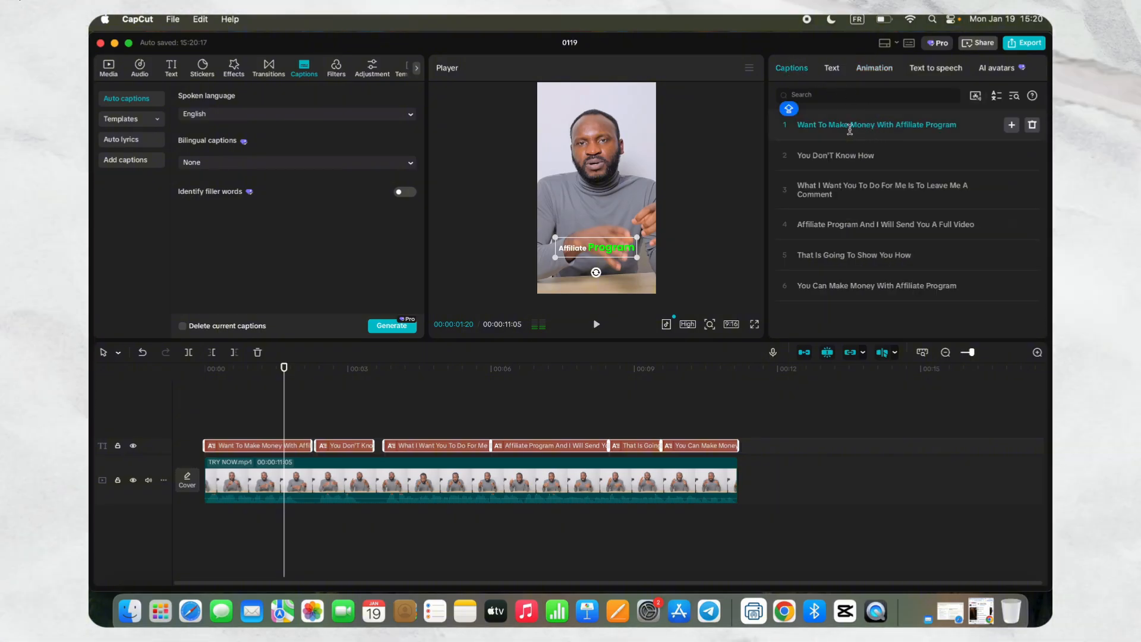
pyautogui.click(851, 127)
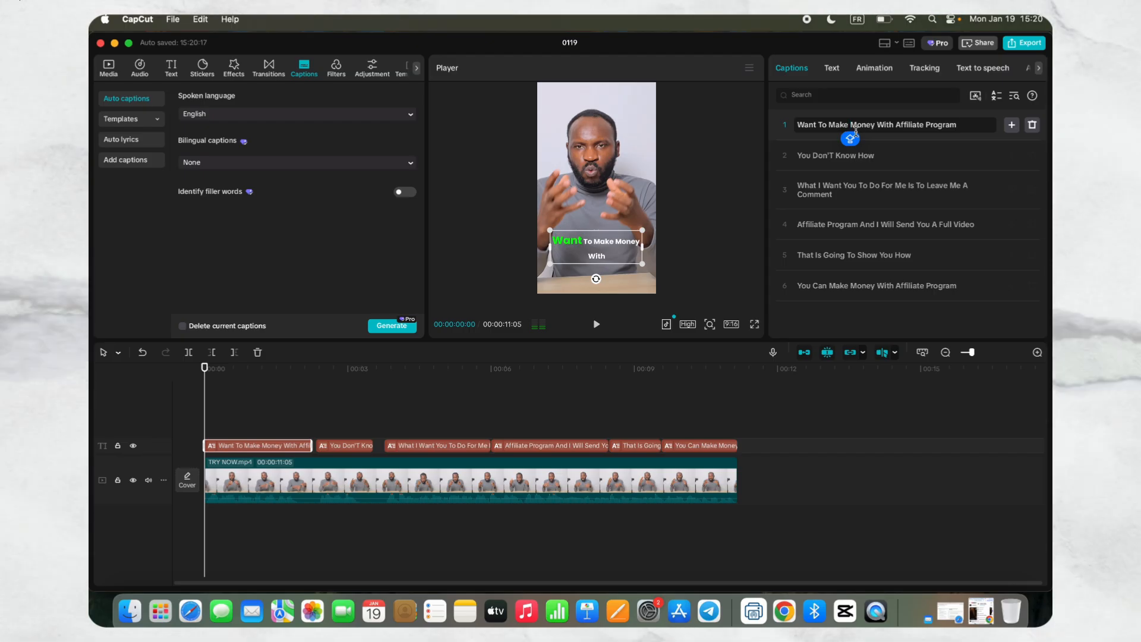
pyautogui.press('Return')
pyautogui.click(845, 156)
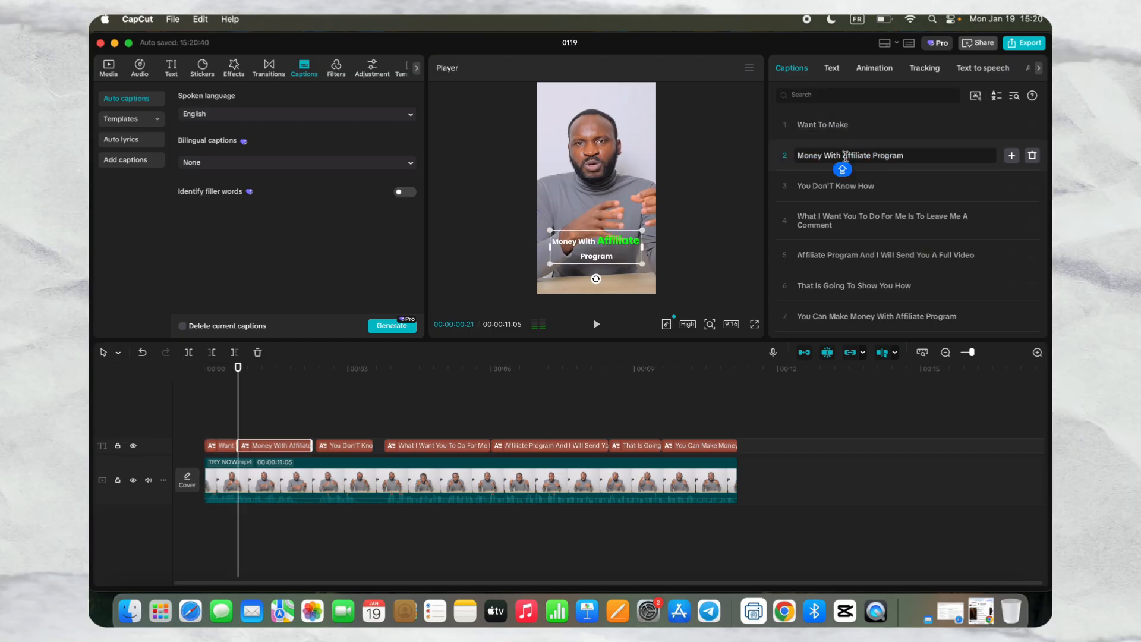
pyautogui.press('Return')
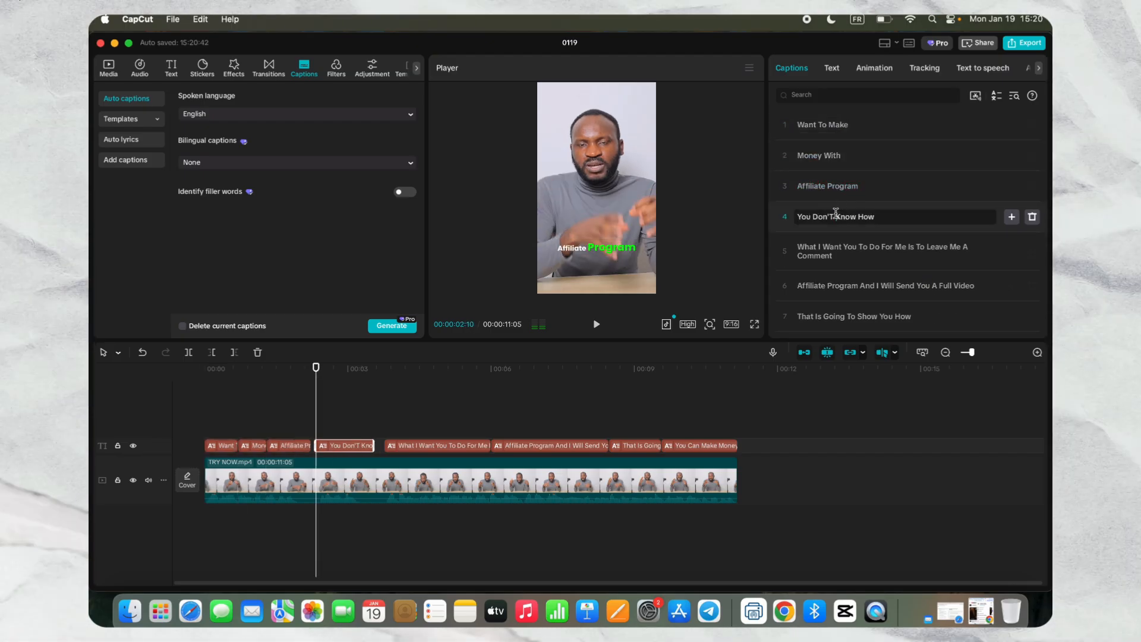
pyautogui.press('Return')
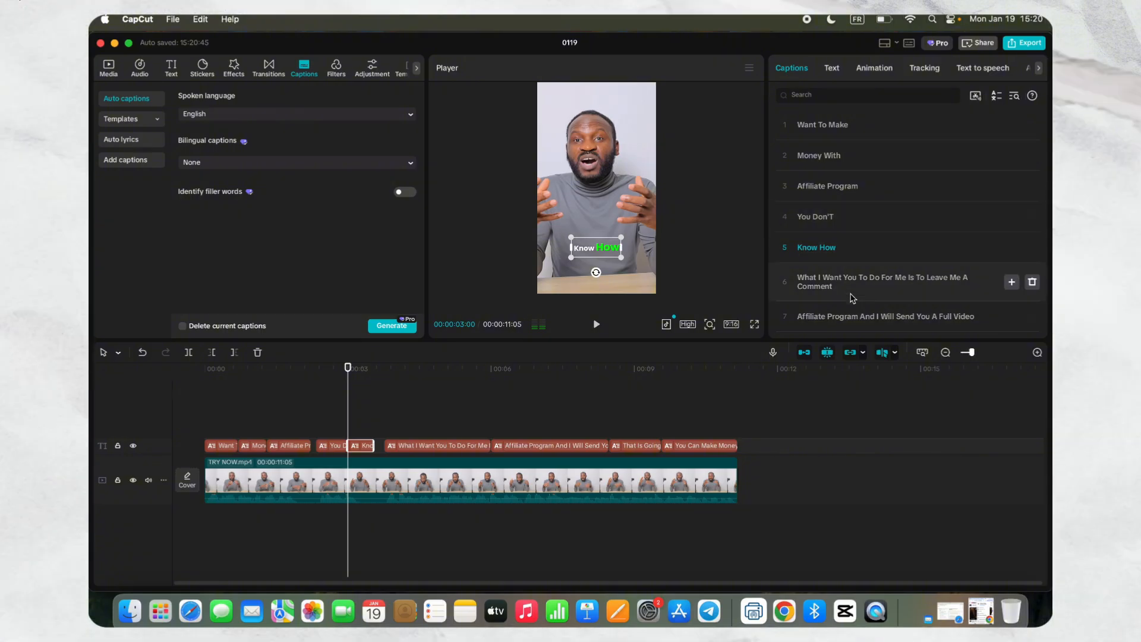
# - Split the caption ending in "Leave Me A Comment" into "What I", "Want You", "To Do For", "Me Is To", "Leave Me" and "A Comment"
pyautogui.click(846, 278)
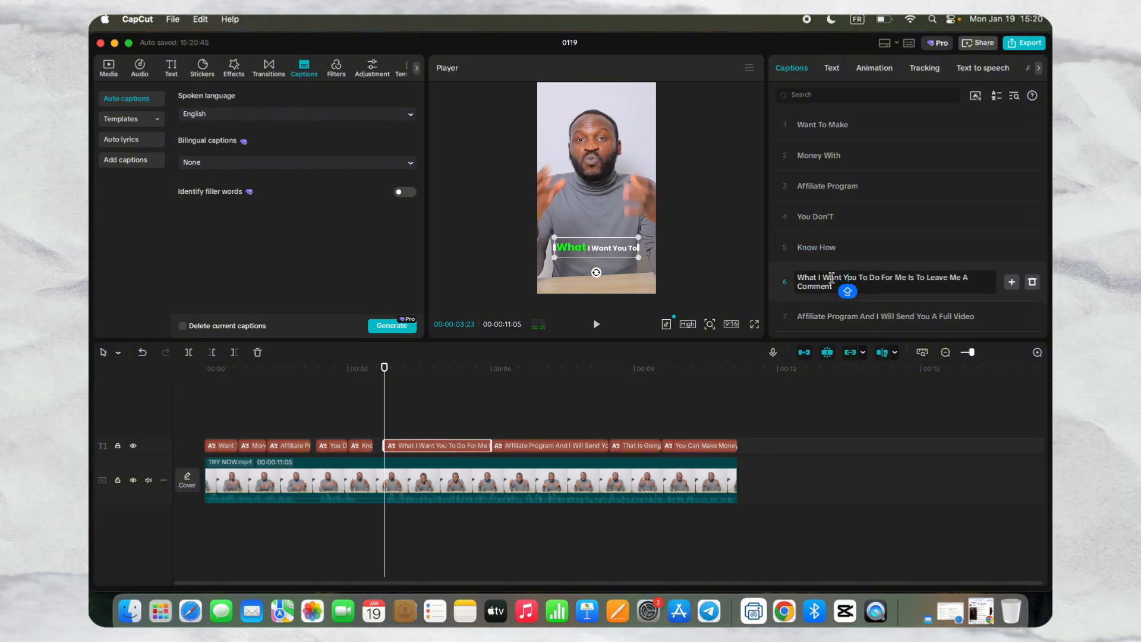
pyautogui.press('Return')
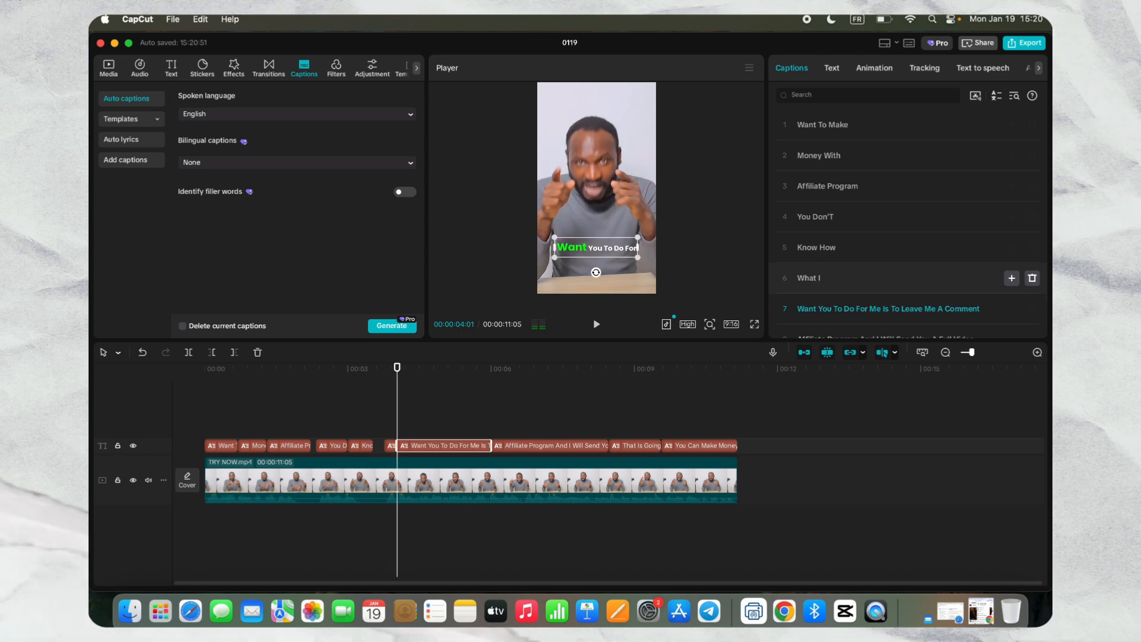
pyautogui.press('Return')
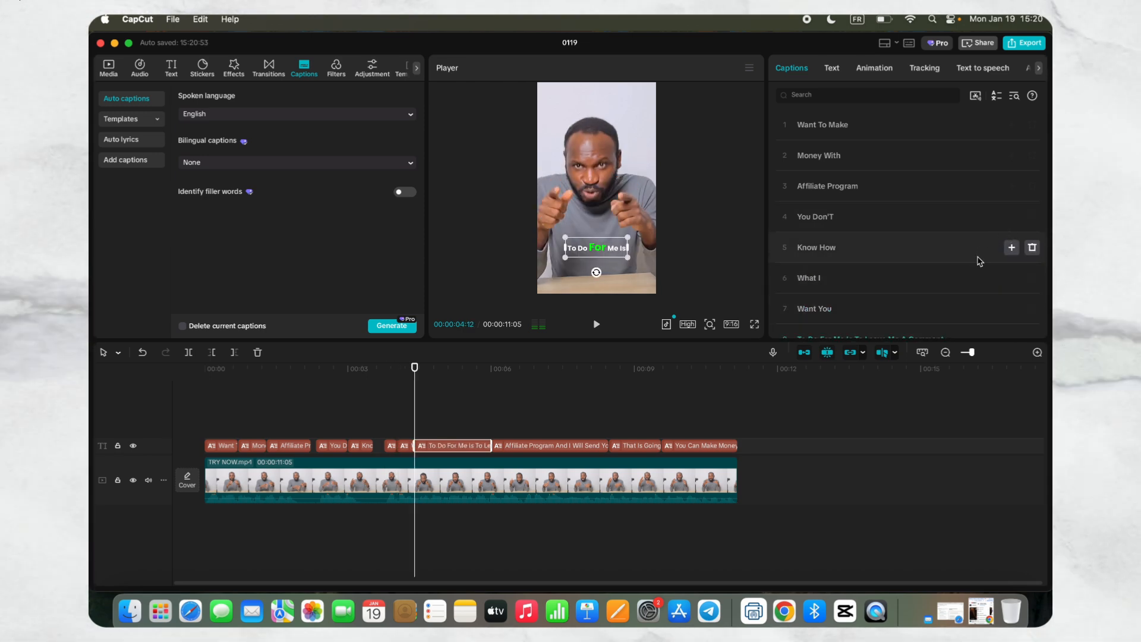
pyautogui.scroll(-4, 975, 258)
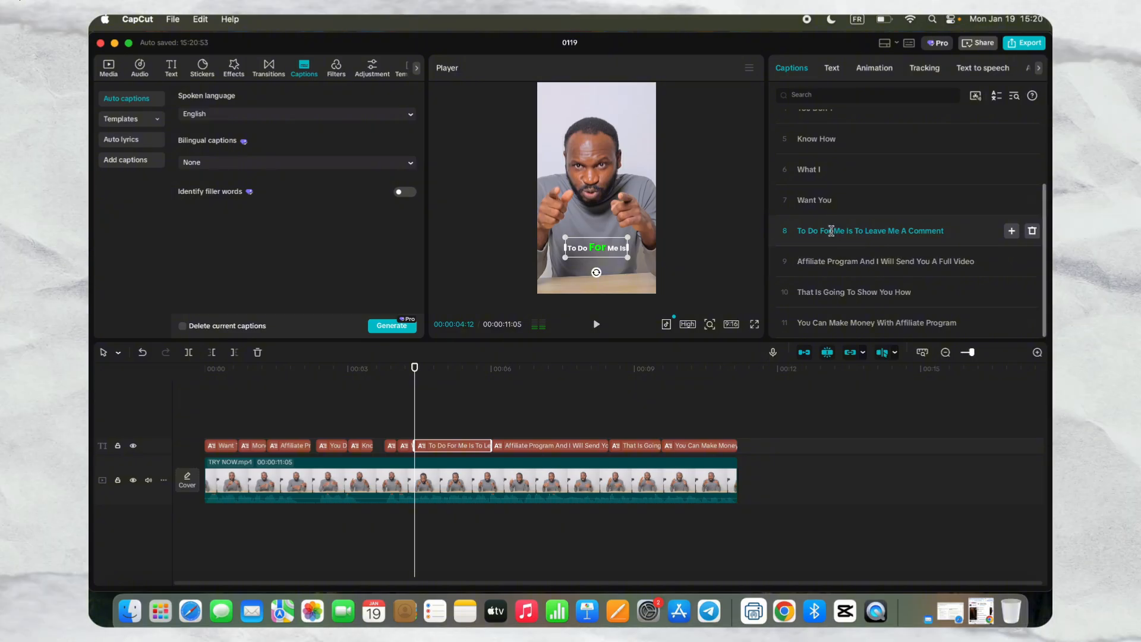
pyautogui.click(834, 234)
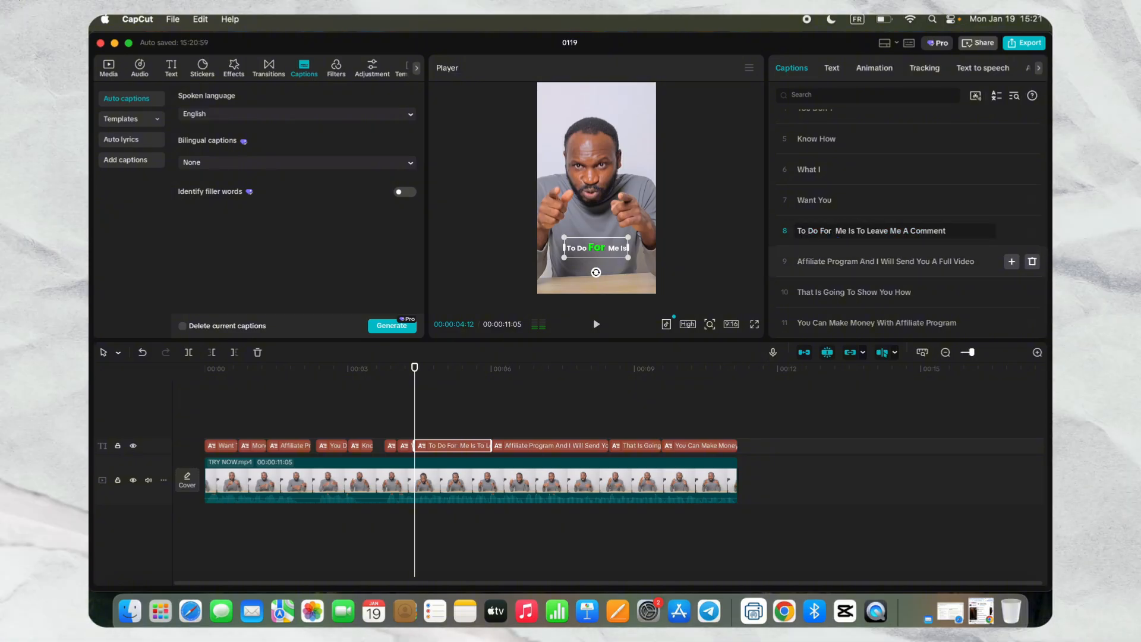
pyautogui.press('Return')
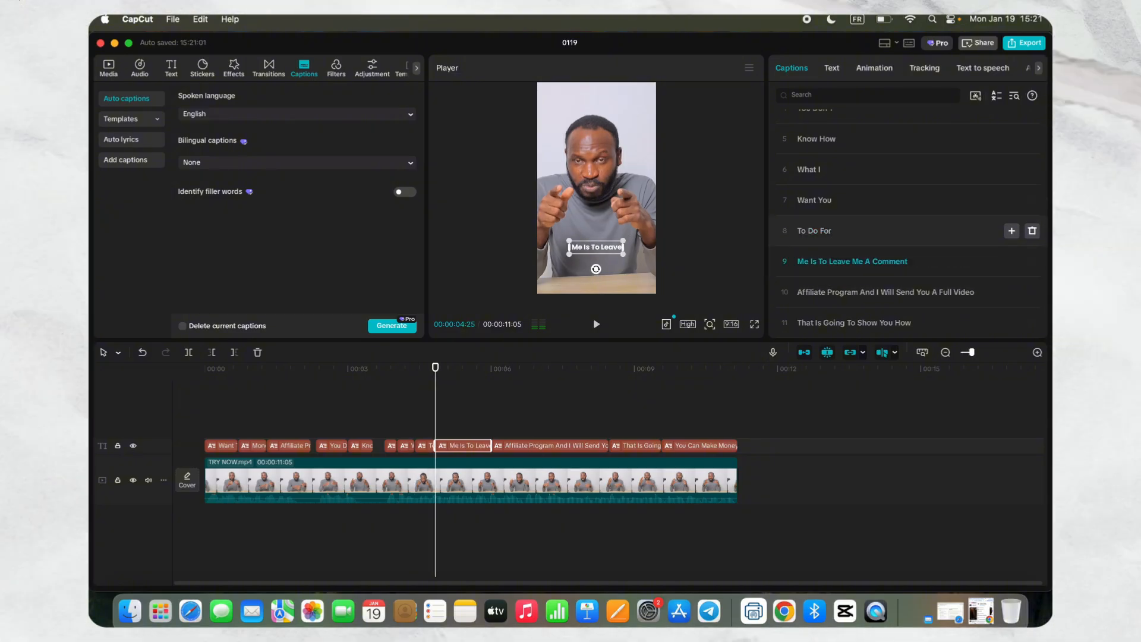
pyautogui.click(827, 262)
pyautogui.press('Return')
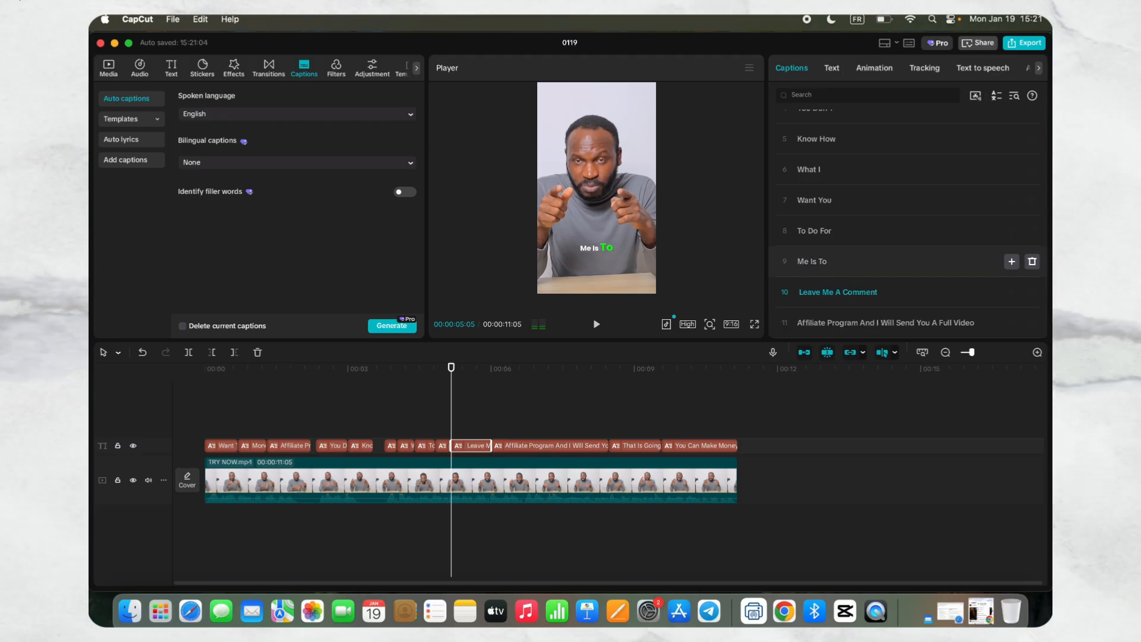
pyautogui.click(839, 293)
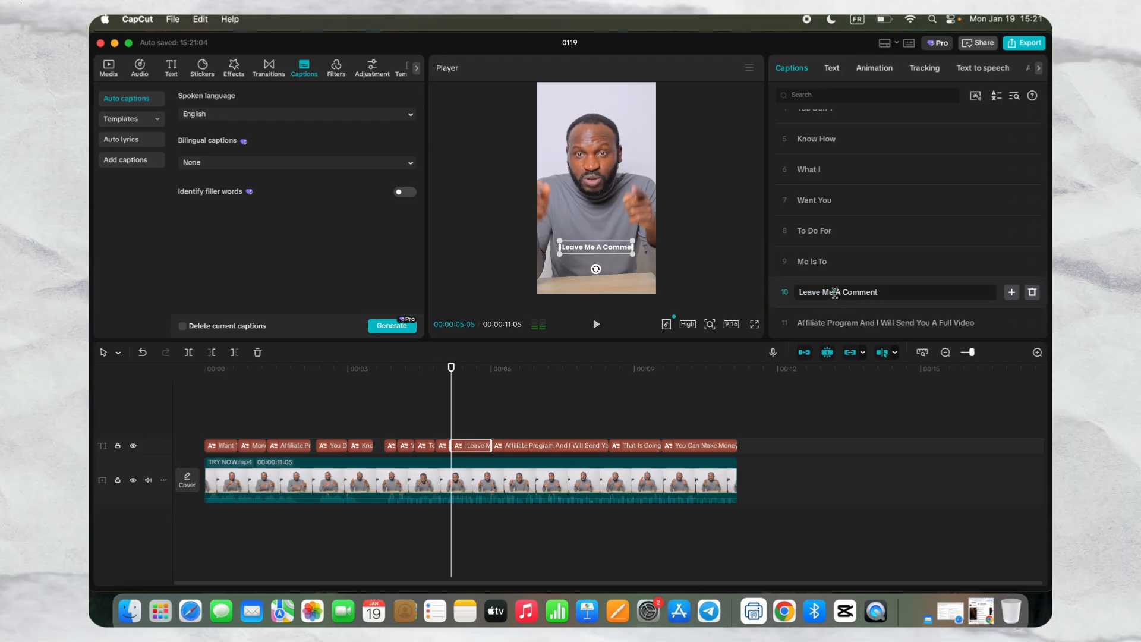
pyautogui.press('Return')
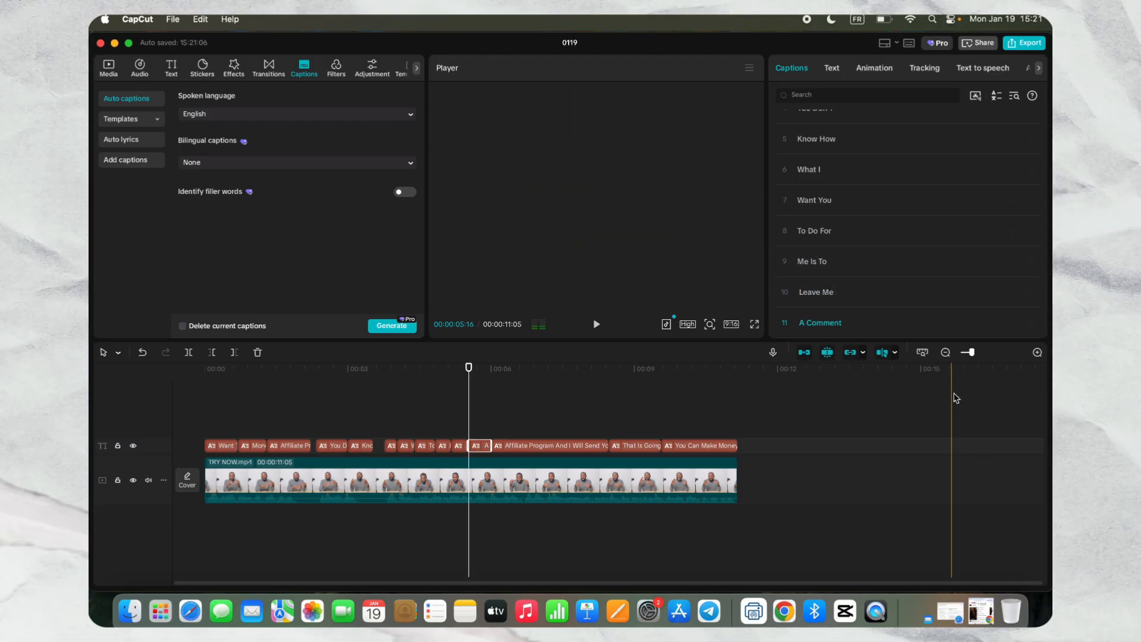
# - Split the caption ending in "Full Video" into "Affiliate Program", "And I Will Send" and "You A Full Video"
pyautogui.scroll(-3, 878, 280)
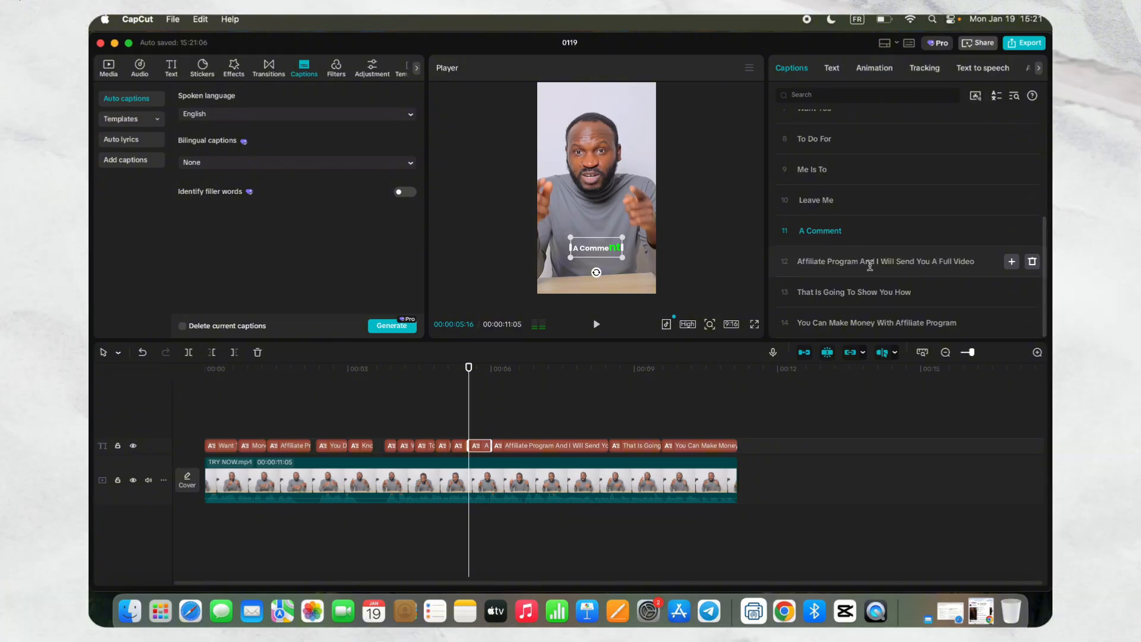
pyautogui.click(861, 262)
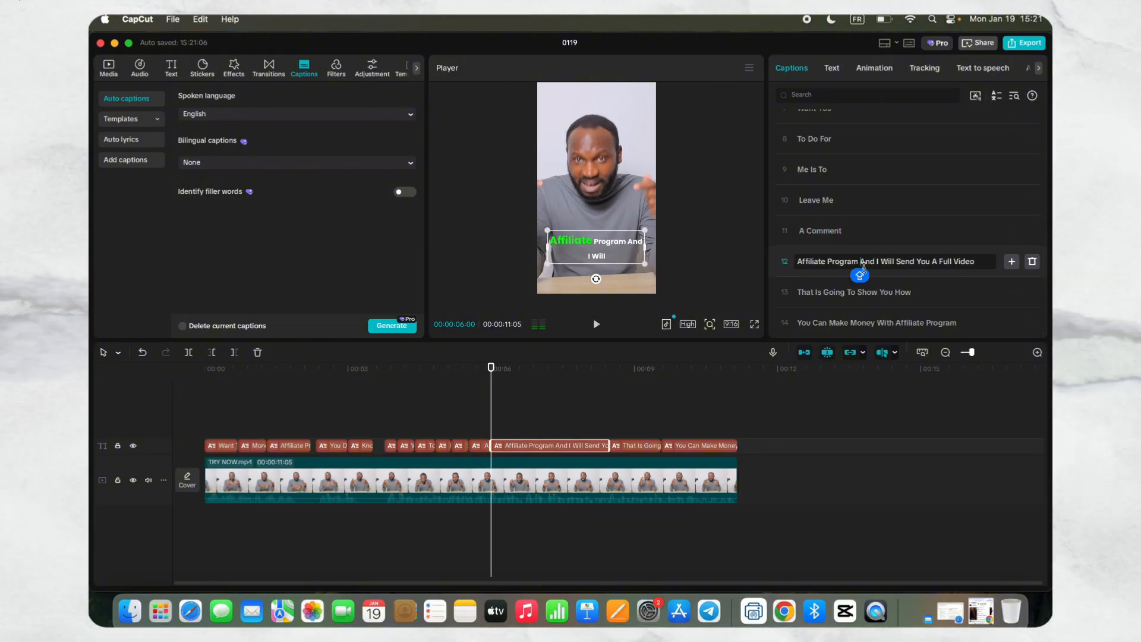
pyautogui.press('Return')
pyautogui.click(854, 291)
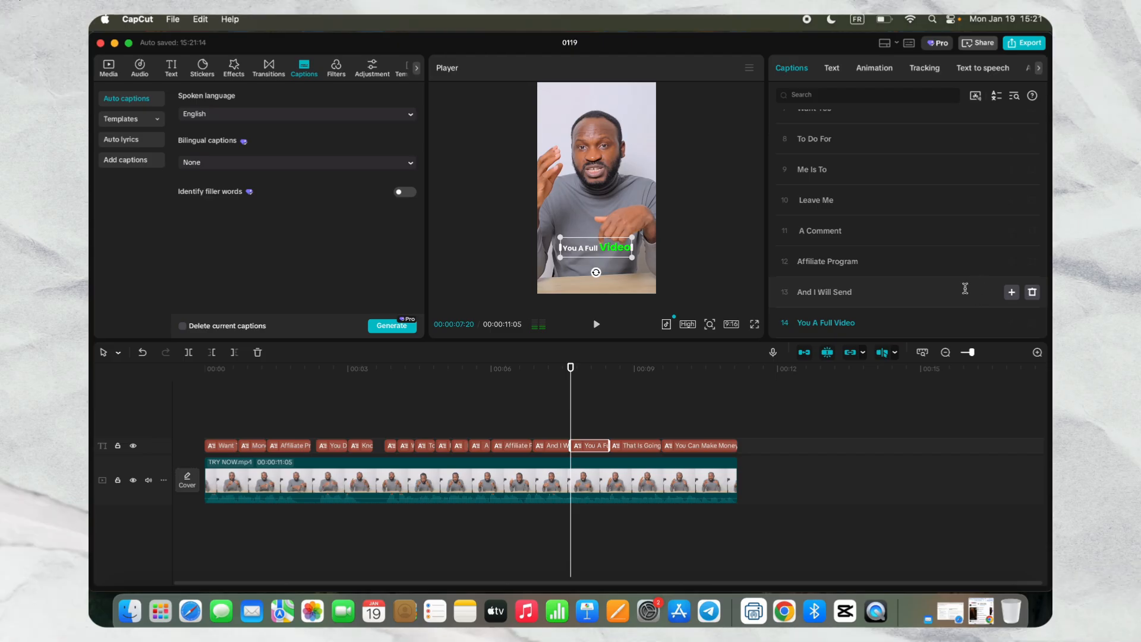
# - Split the last two captions into "That Is Going", "To Show You How", "You Can Make", "Money With" and "Affiliate Program"
pyautogui.scroll(-2, 965, 288)
pyautogui.click(849, 292)
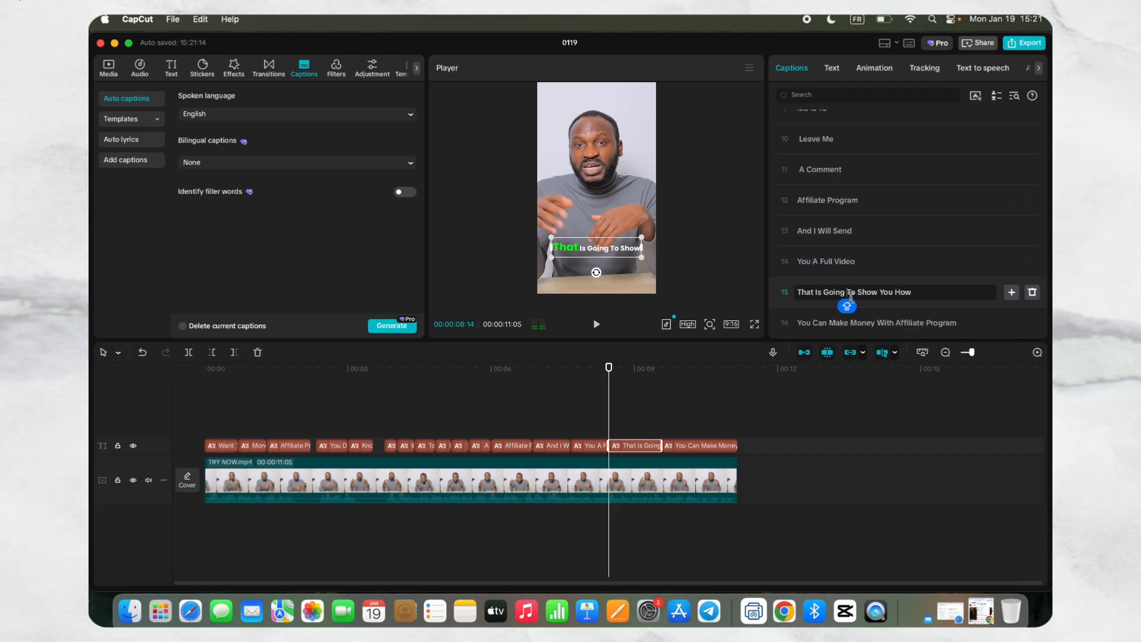
pyautogui.press('Return')
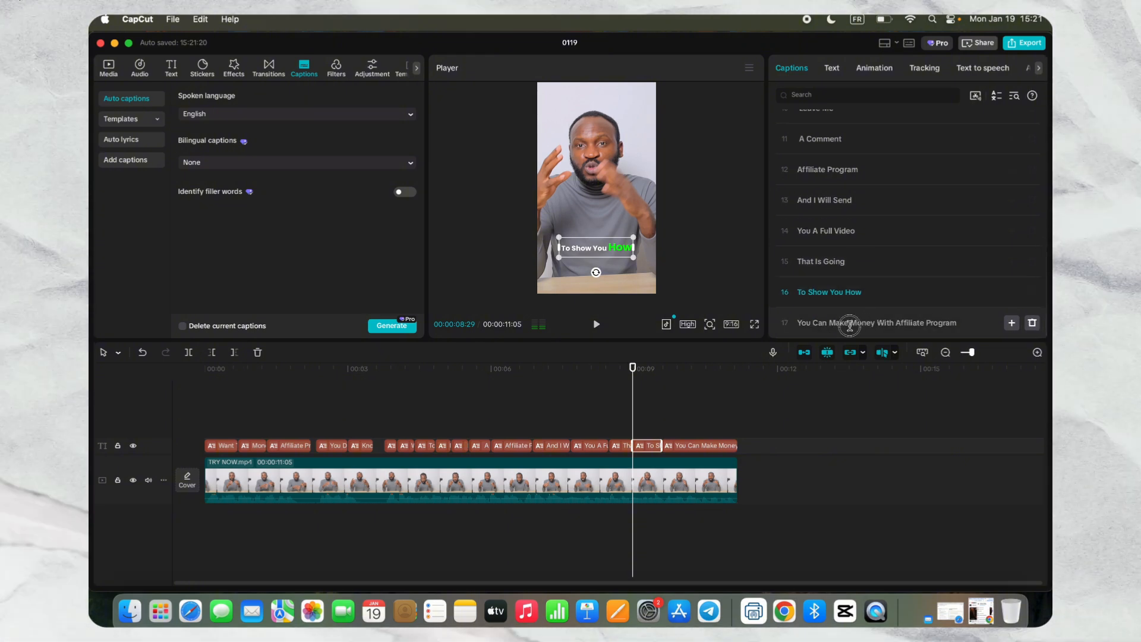
pyautogui.click(850, 324)
pyautogui.press('Return')
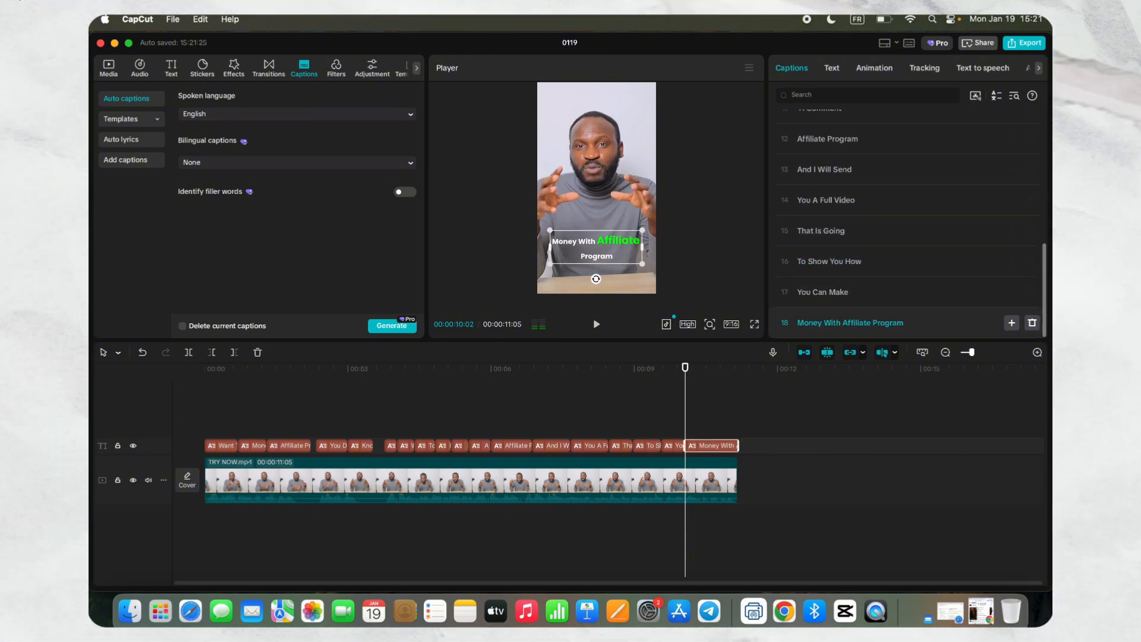
pyautogui.click(844, 326)
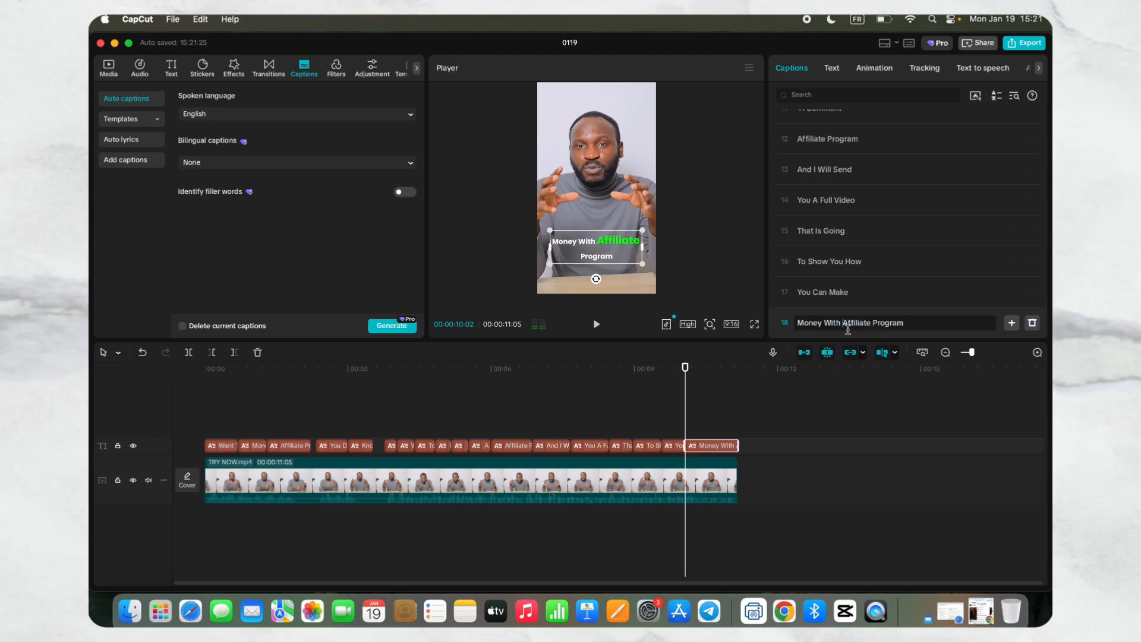
pyautogui.press('Return')
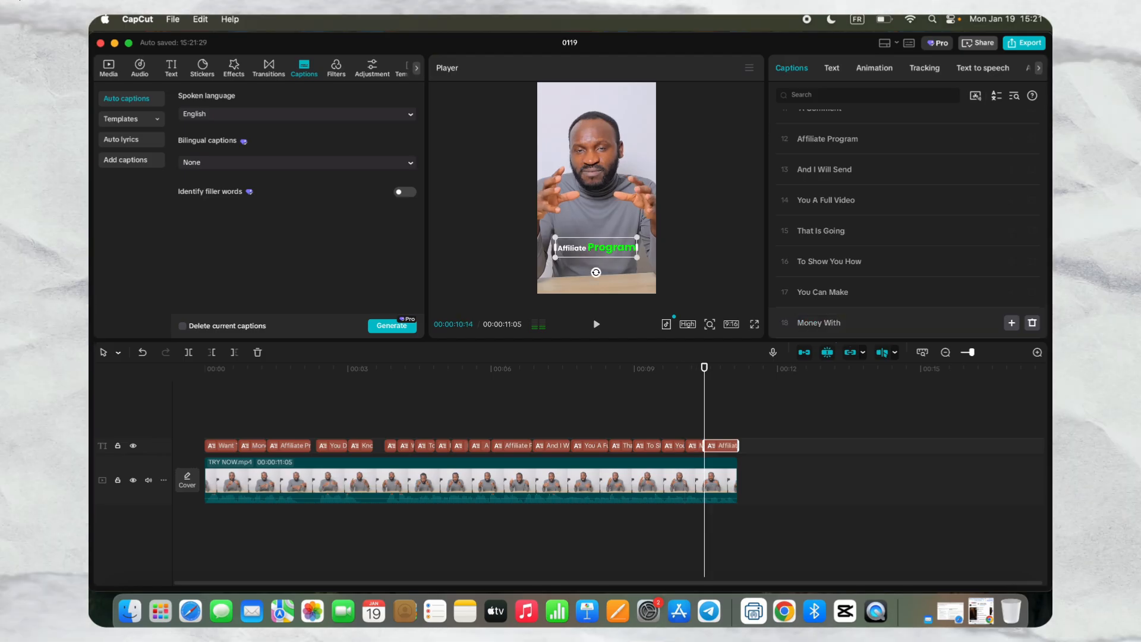
# - Select all the captions and move them together up to the speaker's chest, with changes applied to all
pyautogui.moveTo(756, 439); pyautogui.dragTo(381, 431)
pyautogui.moveTo(196, 434); pyautogui.dragTo(195, 435)
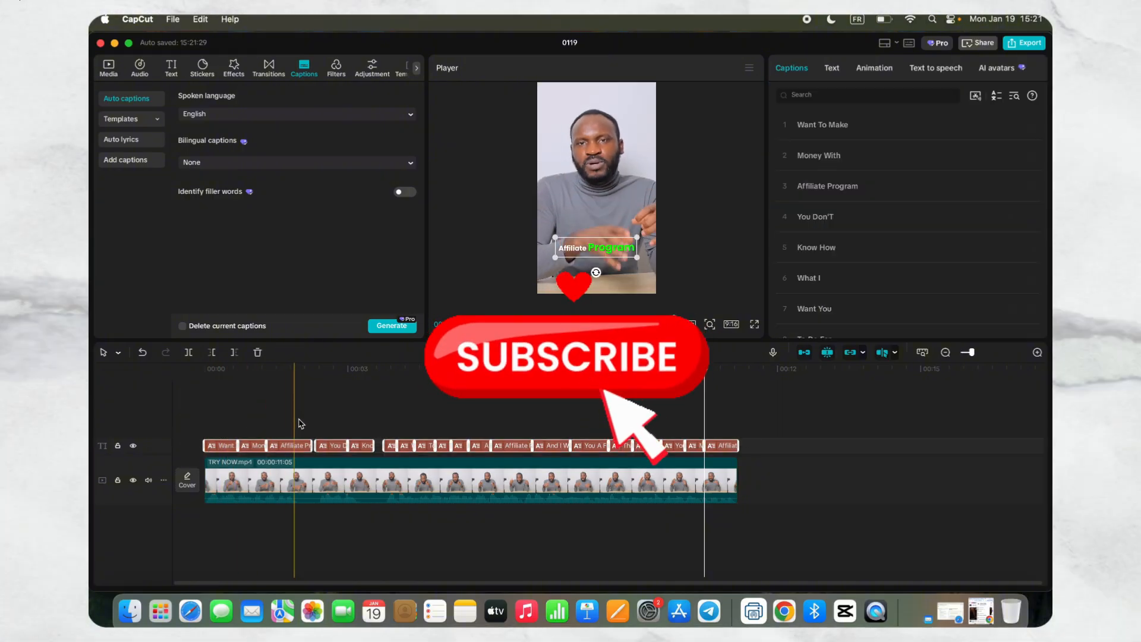
pyautogui.click(832, 68)
pyautogui.click(780, 118)
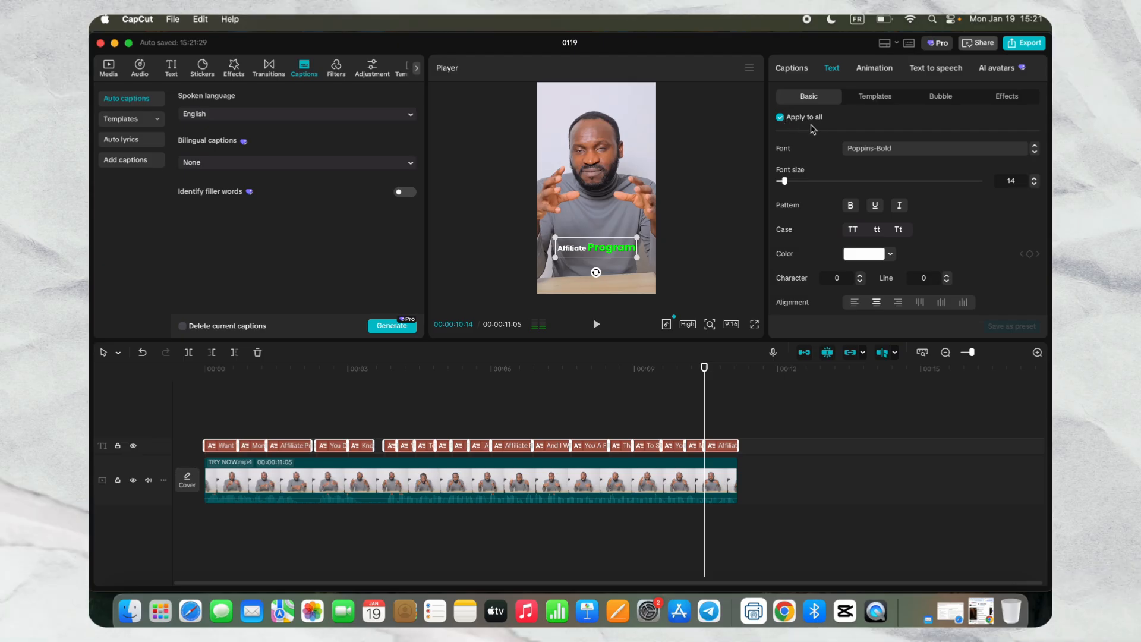
pyautogui.moveTo(602, 254); pyautogui.dragTo(601, 224)
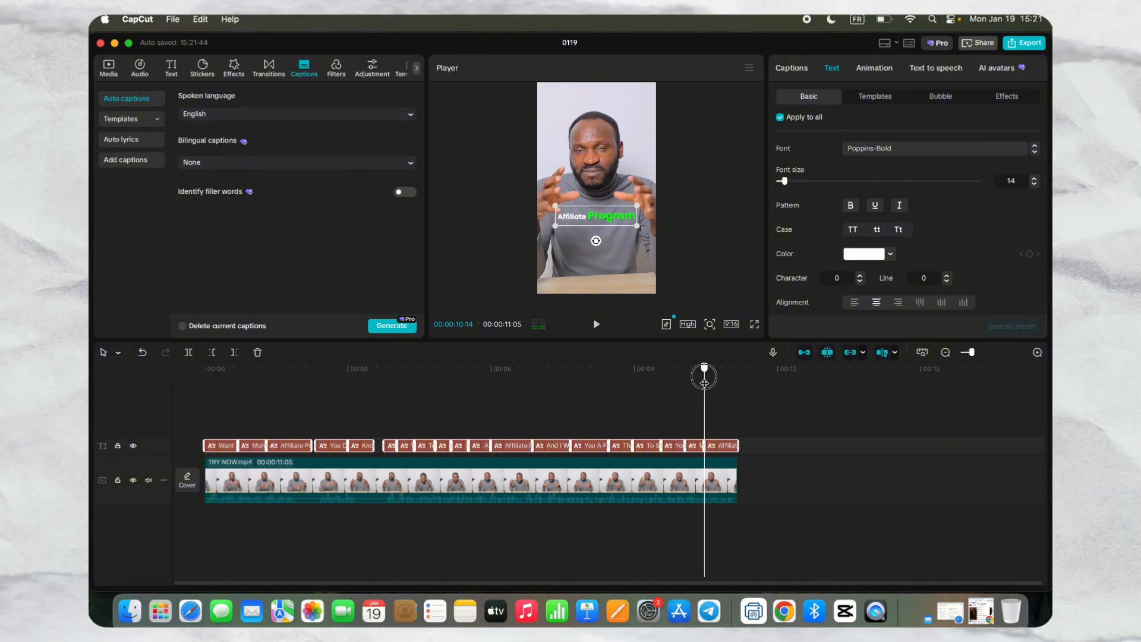
# - Preview the captions from the start of the video, muting the video track briefly and restoring its sound
pyautogui.moveTo(705, 381); pyautogui.dragTo(204, 389)
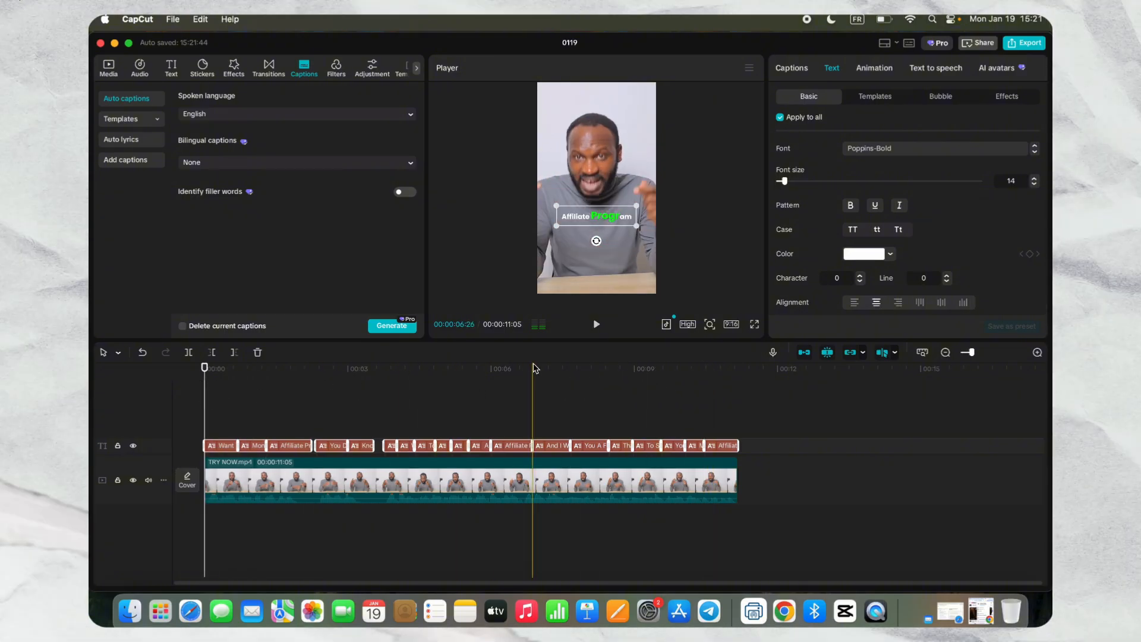
pyautogui.click(148, 480)
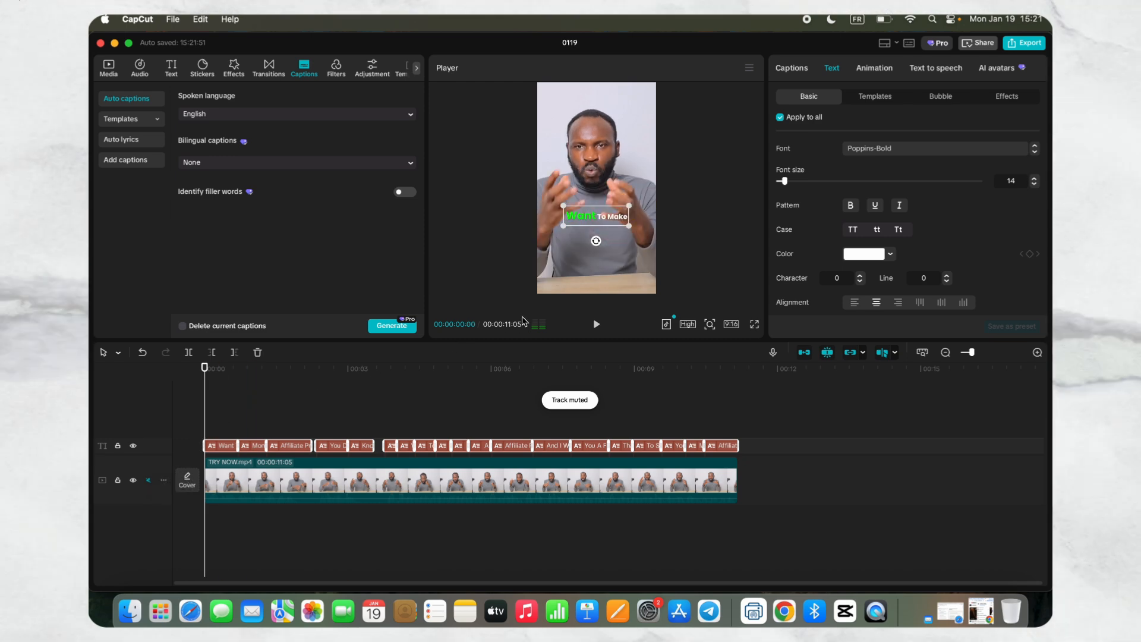
pyautogui.click(597, 326)
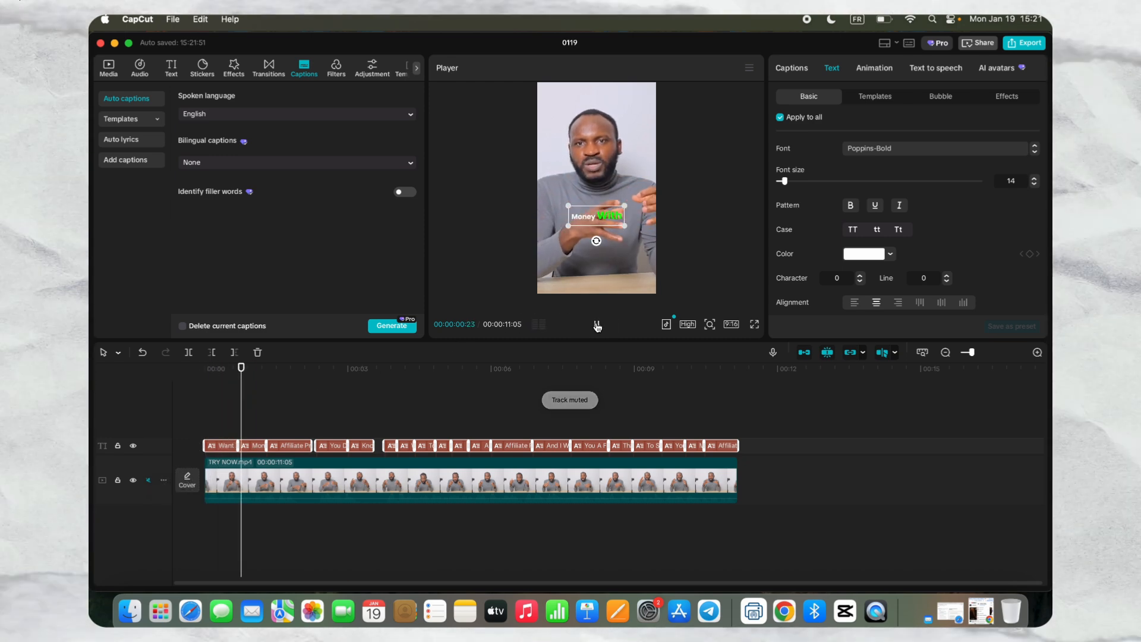
pyautogui.moveTo(257, 374); pyautogui.dragTo(204, 369)
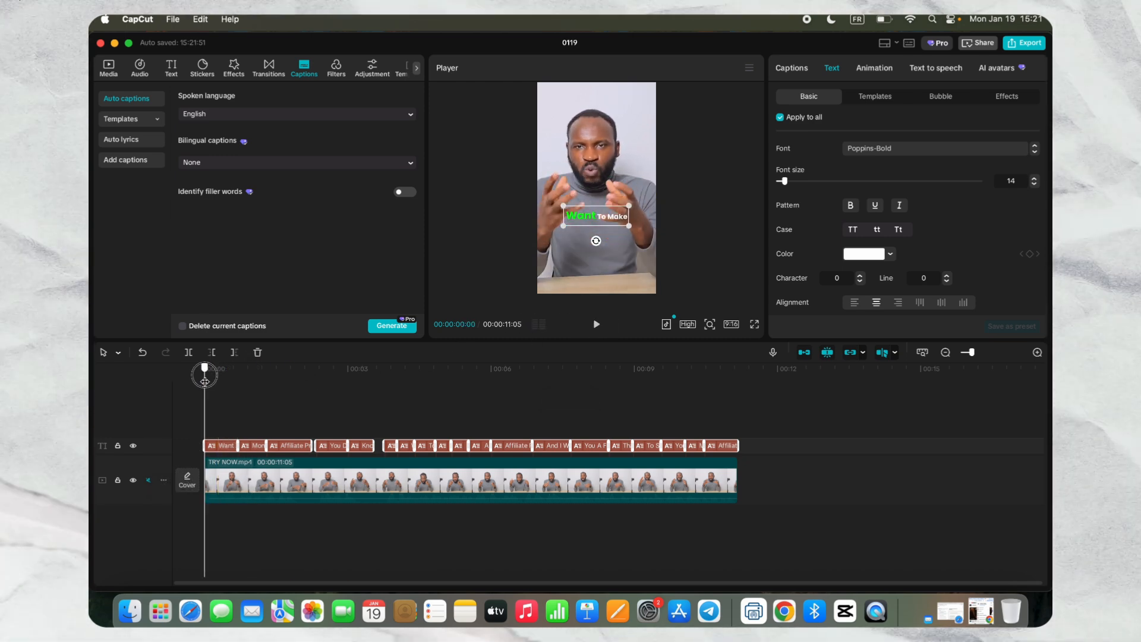
pyautogui.click(148, 482)
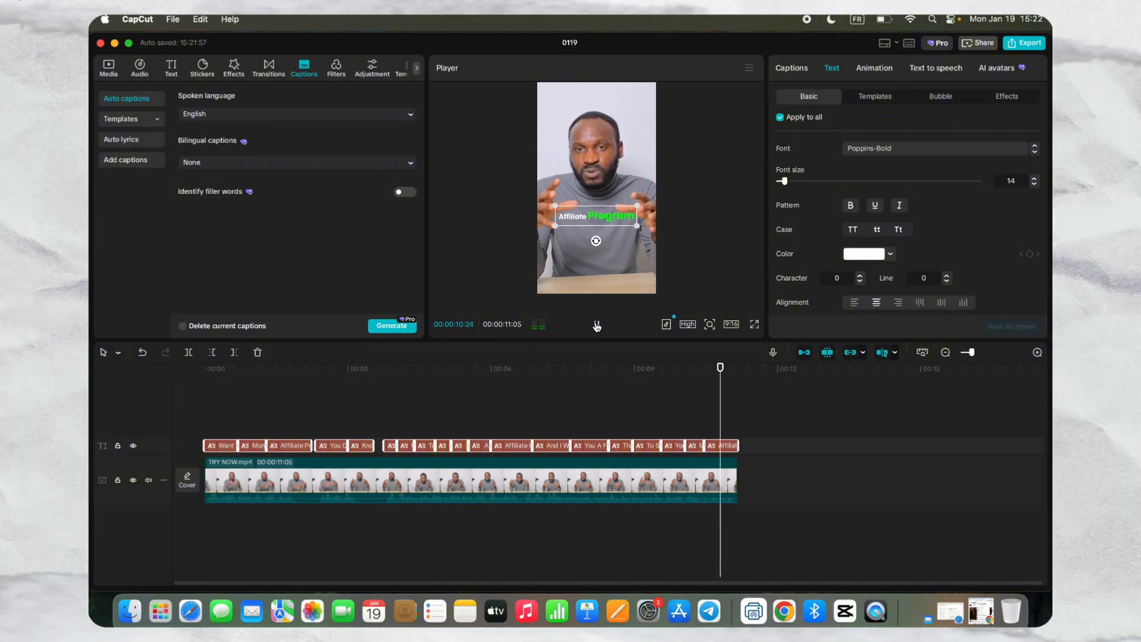
# - Turn on Reduce noise for the audio of the TRY NOW.mp4 clip
pyautogui.click(422, 479)
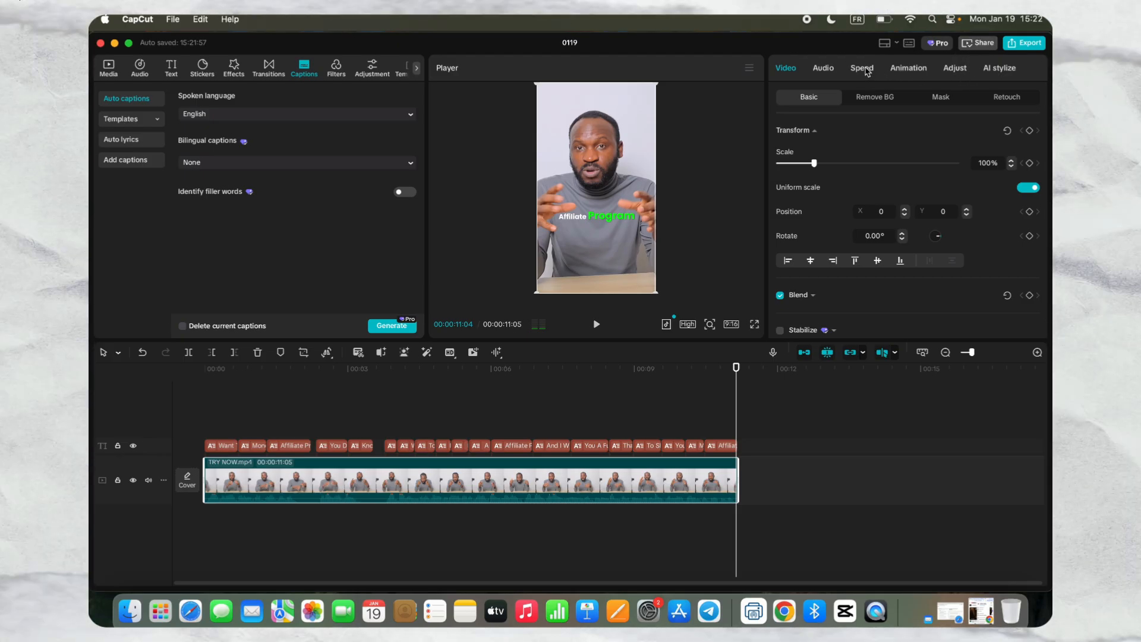
pyautogui.click(823, 66)
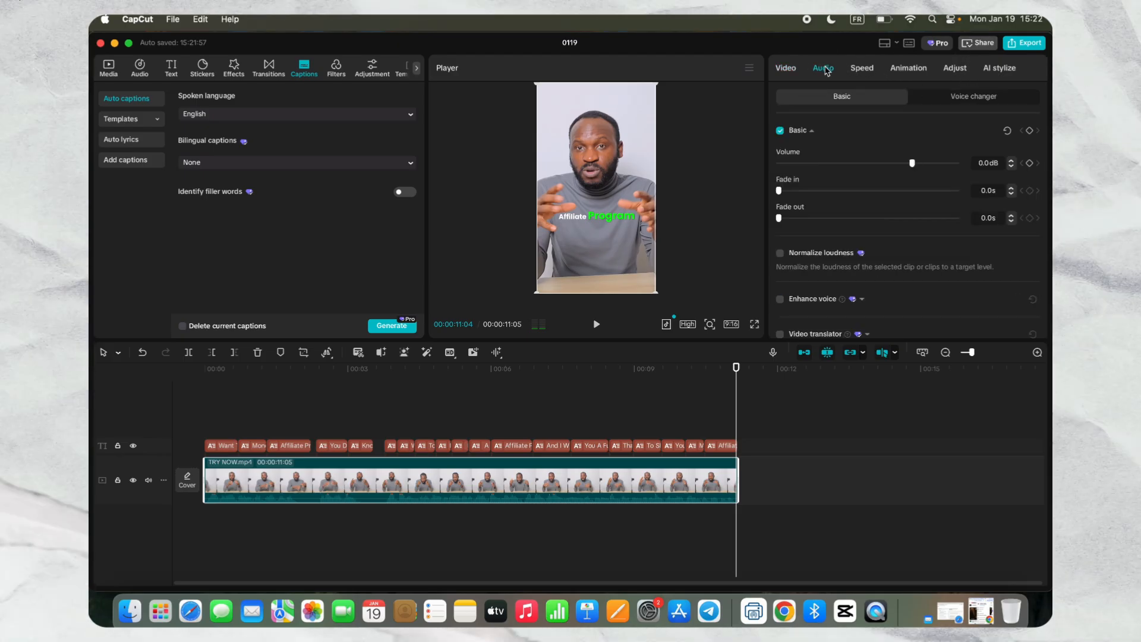
pyautogui.scroll(-5, 834, 209)
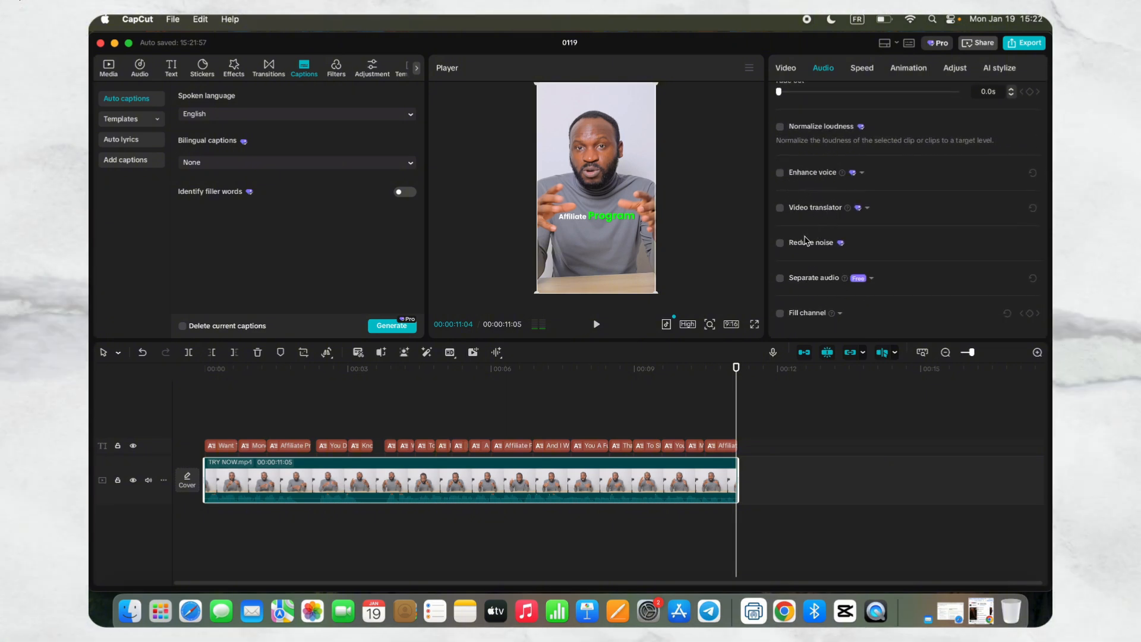
pyautogui.click(779, 245)
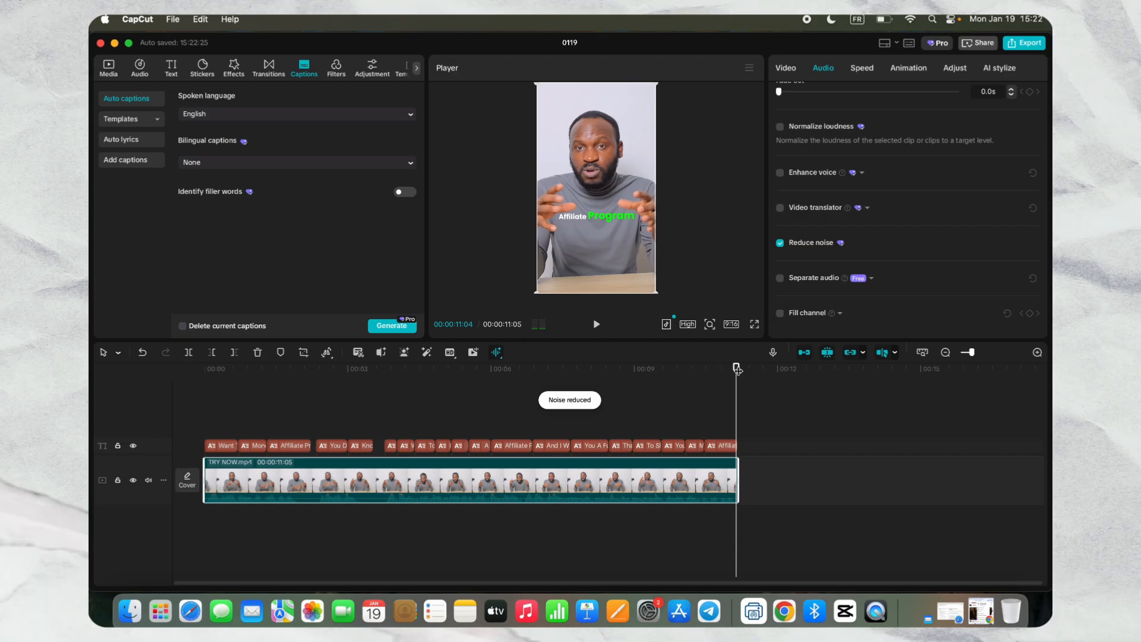
# - Play the video with Reduce noise on, off and on again to compare the sound, and return to the start
pyautogui.moveTo(736, 369); pyautogui.dragTo(199, 368)
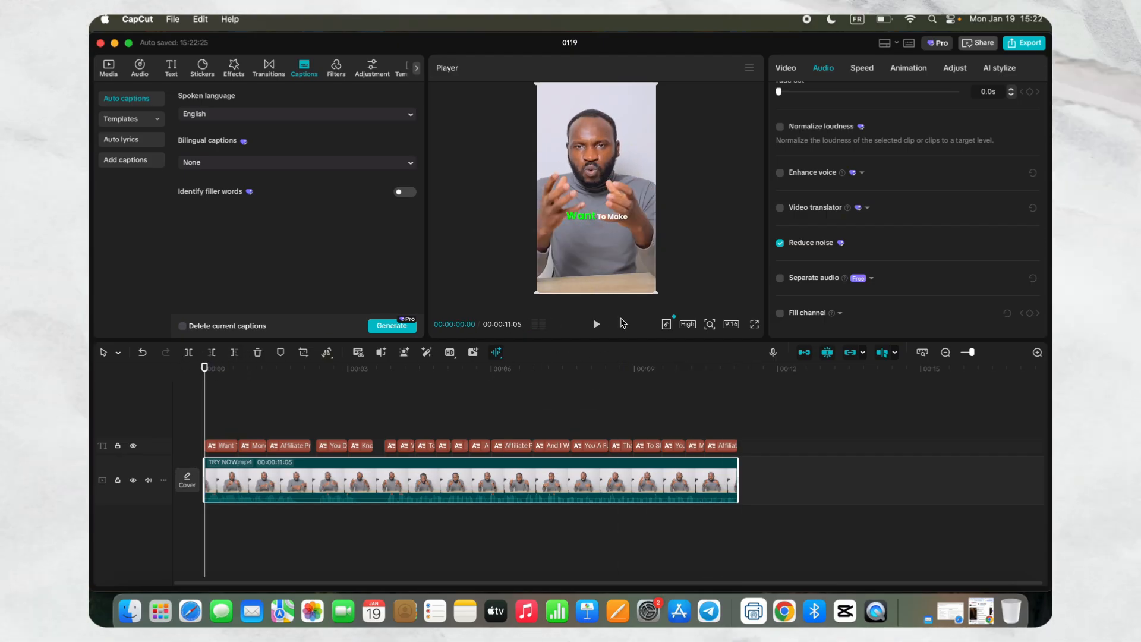
pyautogui.click(598, 326)
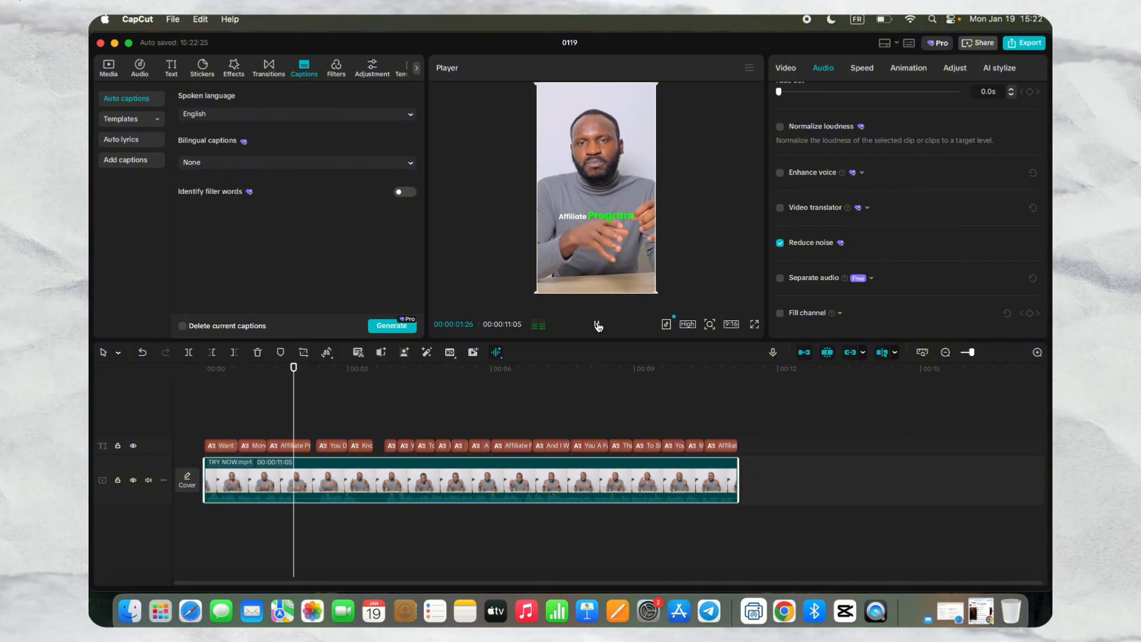
pyautogui.click(598, 326)
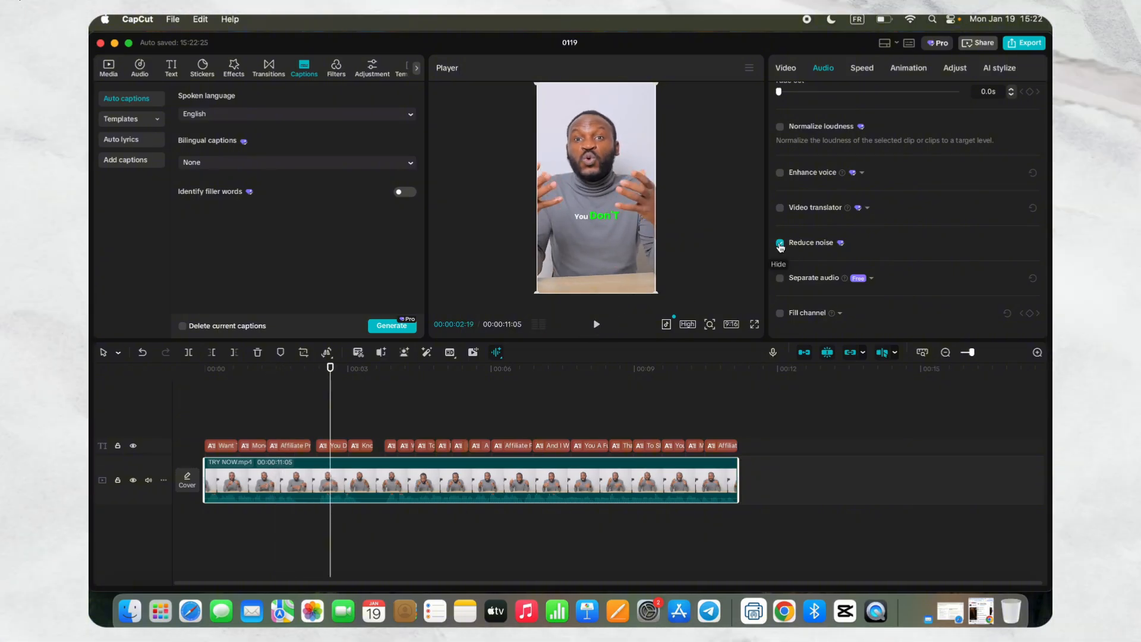
pyautogui.click(780, 243)
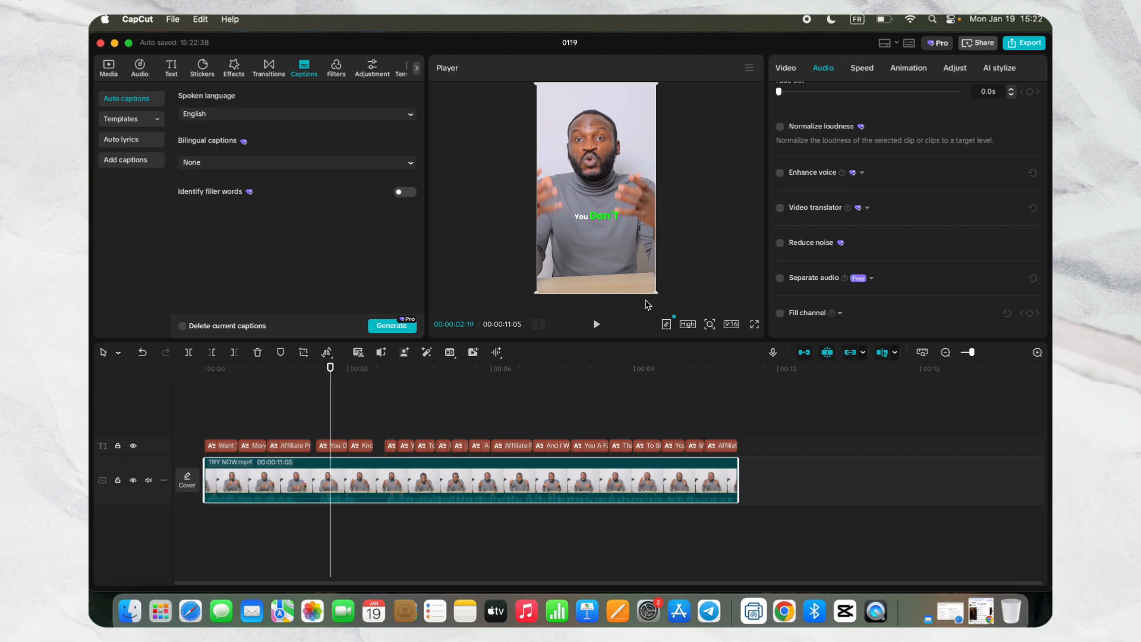
pyautogui.click(596, 323)
pyautogui.click(596, 323)
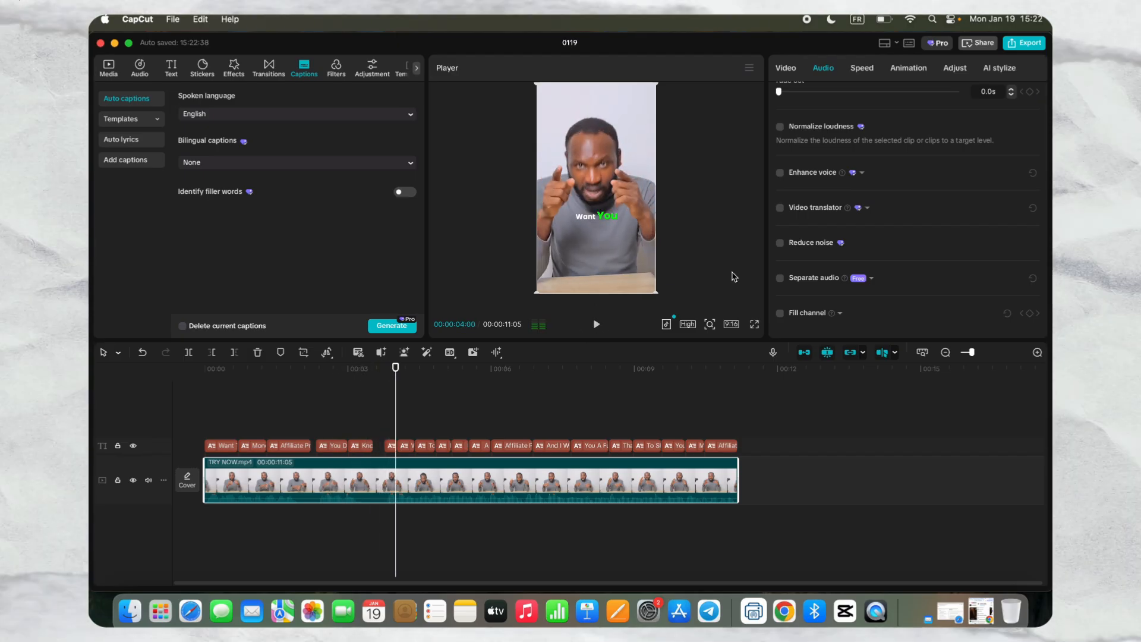
pyautogui.click(779, 243)
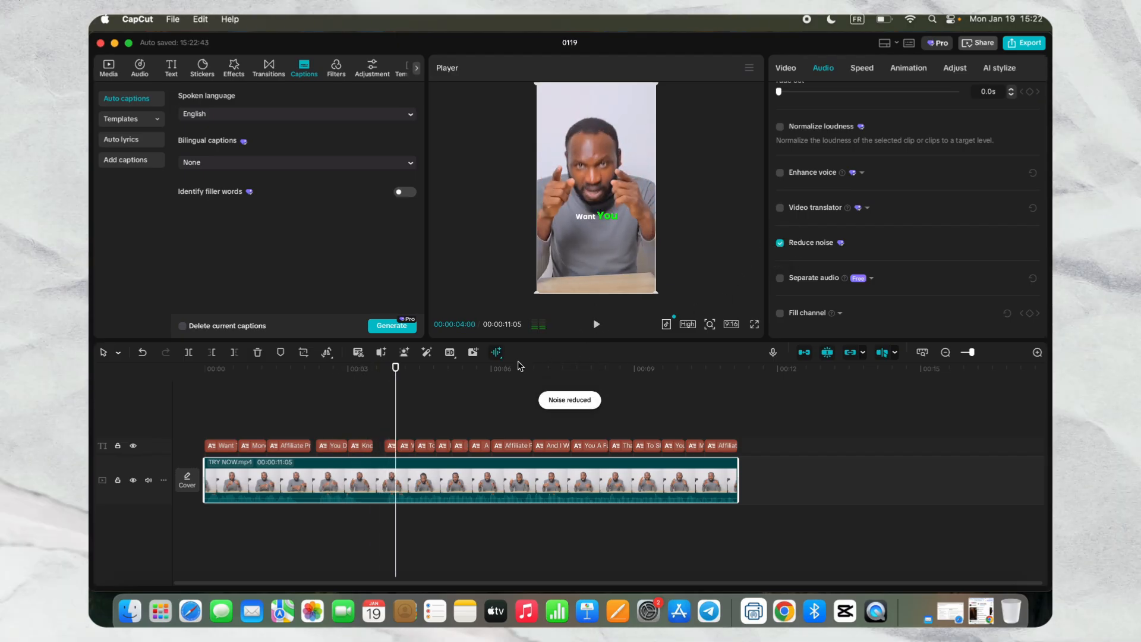
pyautogui.click(596, 324)
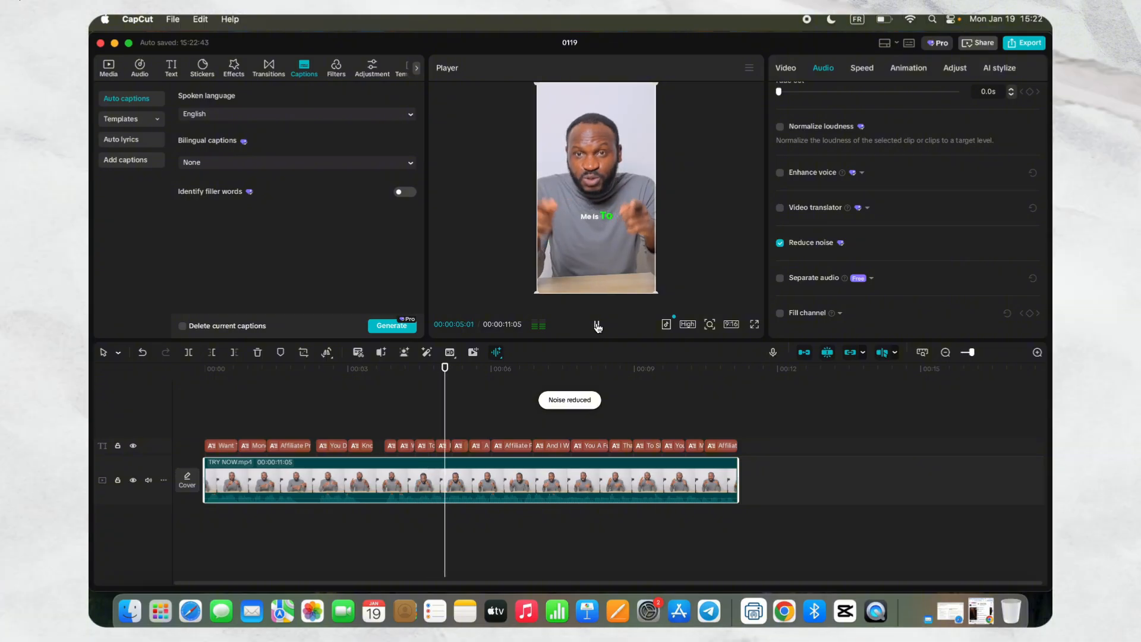
pyautogui.click(597, 325)
pyautogui.moveTo(485, 370); pyautogui.dragTo(205, 369)
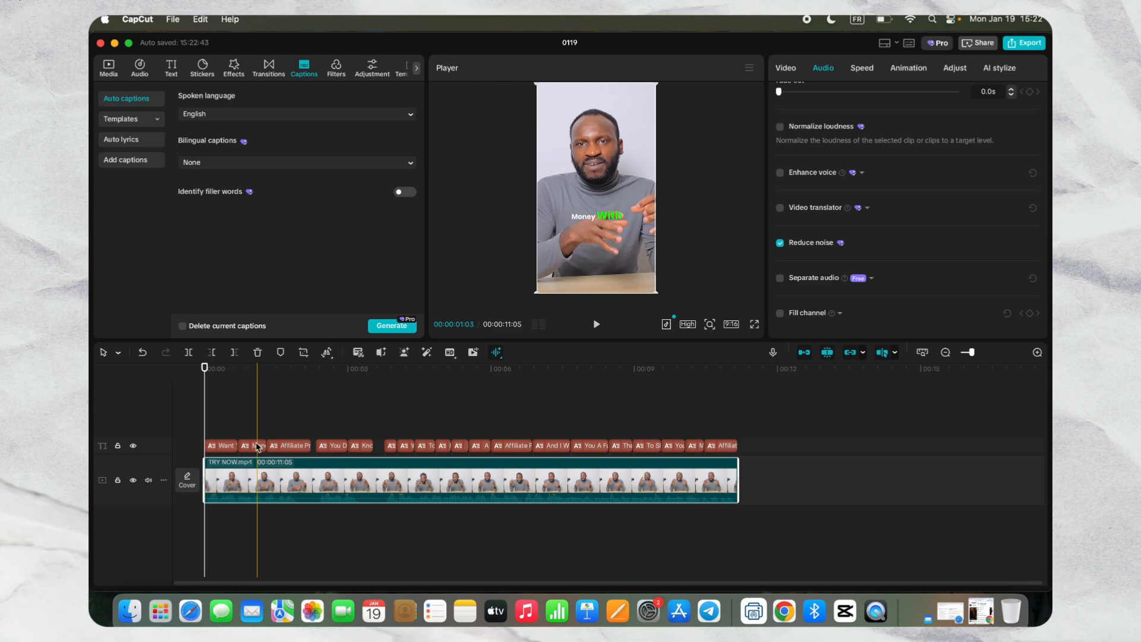
# - Move the first "Money With" caption onto its own track above and extend it to the end of "Affiliate Program"
pyautogui.moveTo(253, 449); pyautogui.dragTo(312, 429)
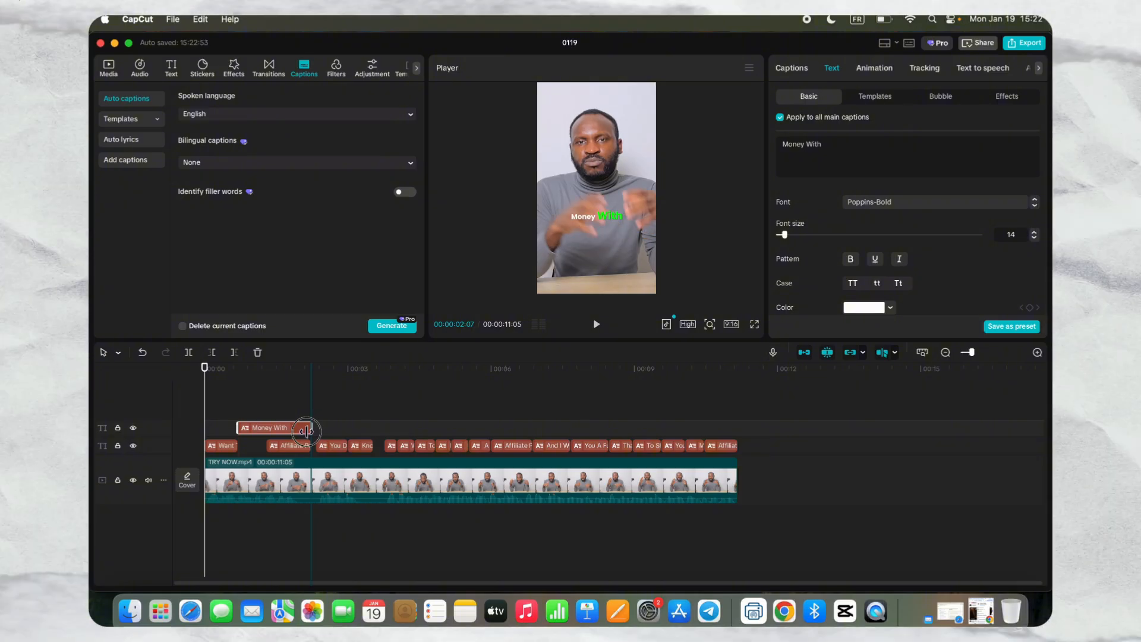
pyautogui.click(296, 401)
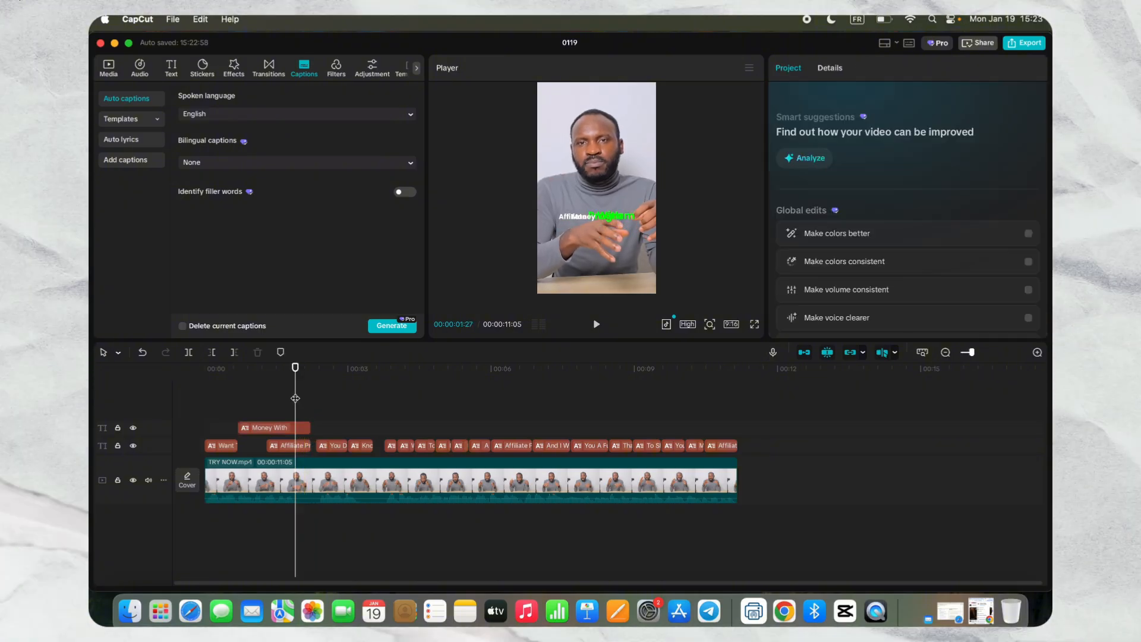
# - Try to move "Money With" away from "Affiliate Program" in the frame with changes applied to all main captions, and undo the changes
pyautogui.click(294, 444)
pyautogui.click(294, 429)
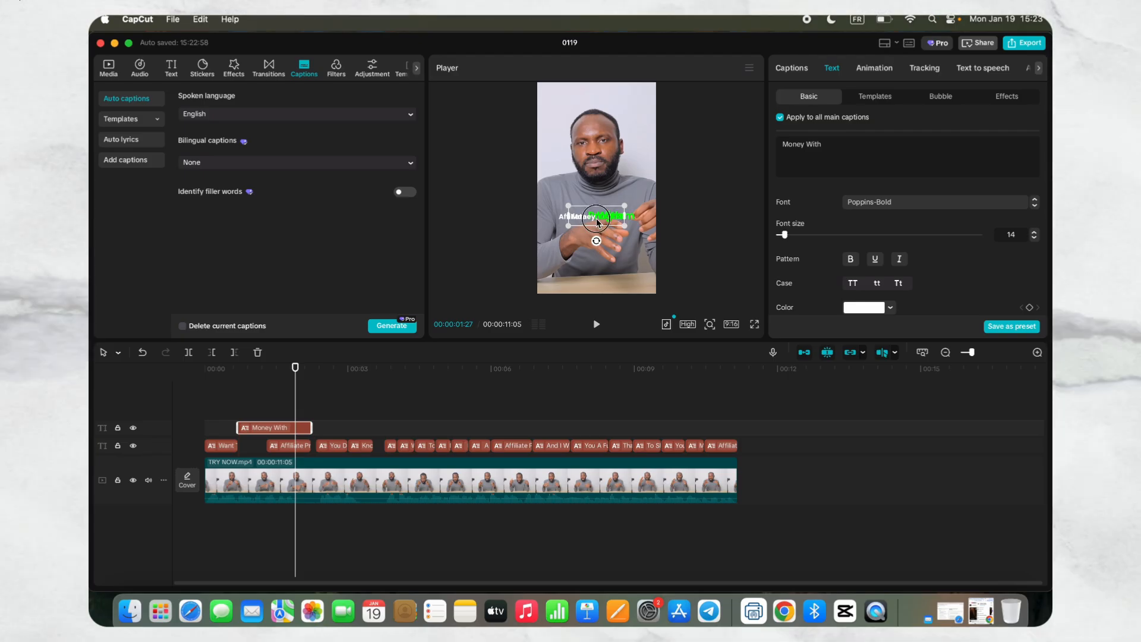
pyautogui.moveTo(597, 219); pyautogui.dragTo(579, 211)
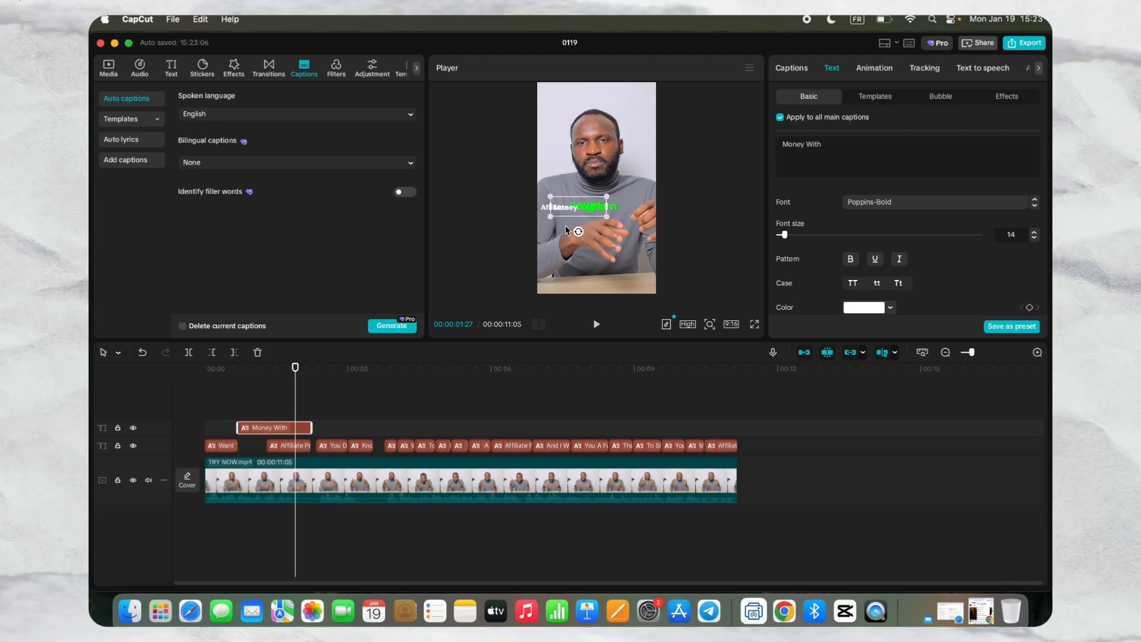
pyautogui.click(292, 445)
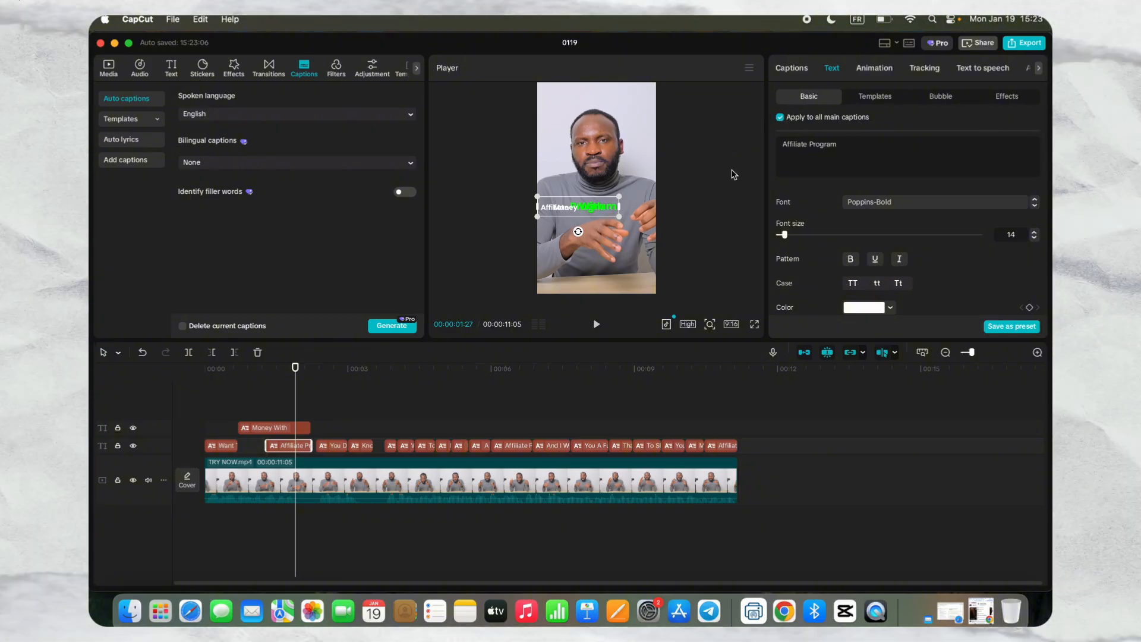
pyautogui.click(143, 353)
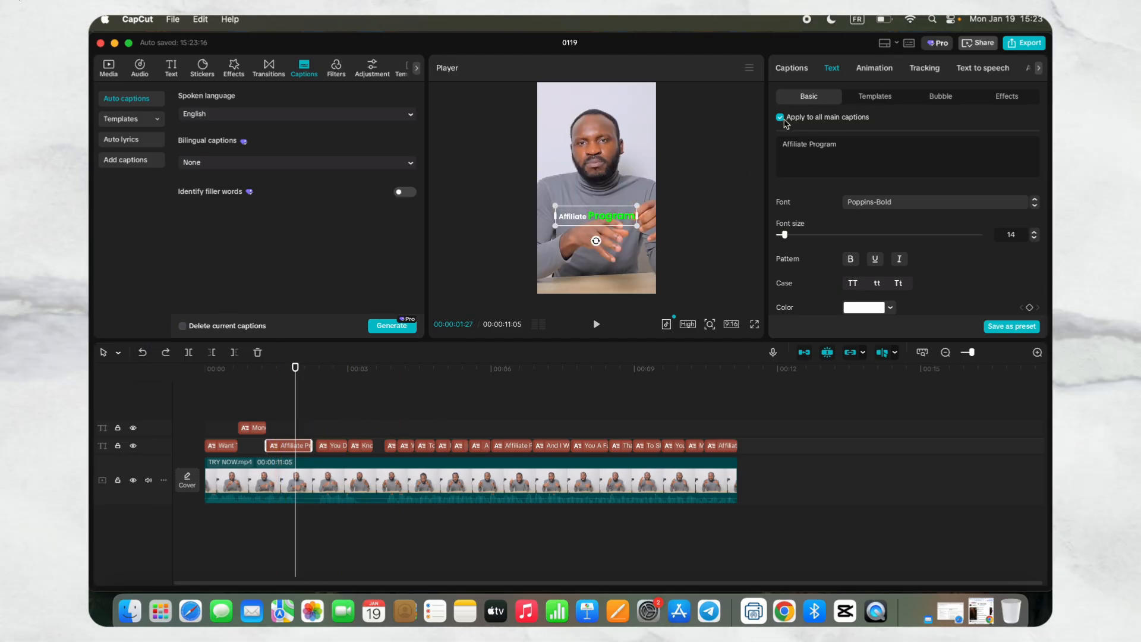
# - Turn off applying changes to all main captions and extend "Money With" to the end of the "Affiliate Program" caption
pyautogui.click(312, 418)
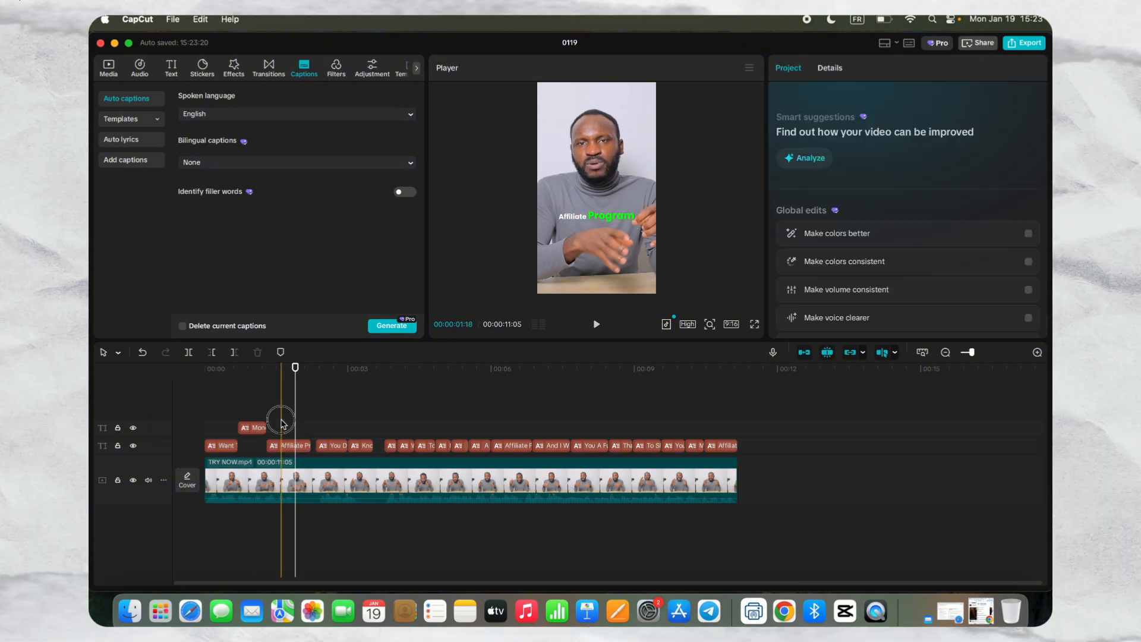
pyautogui.click(252, 427)
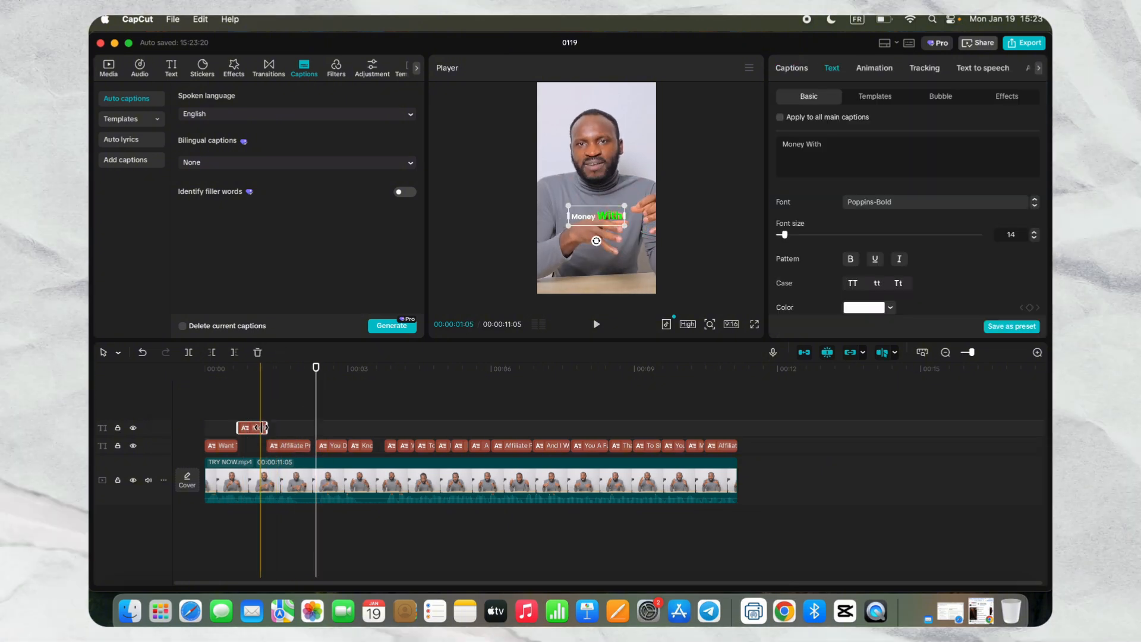
pyautogui.moveTo(266, 427); pyautogui.dragTo(309, 428)
pyautogui.click(291, 391)
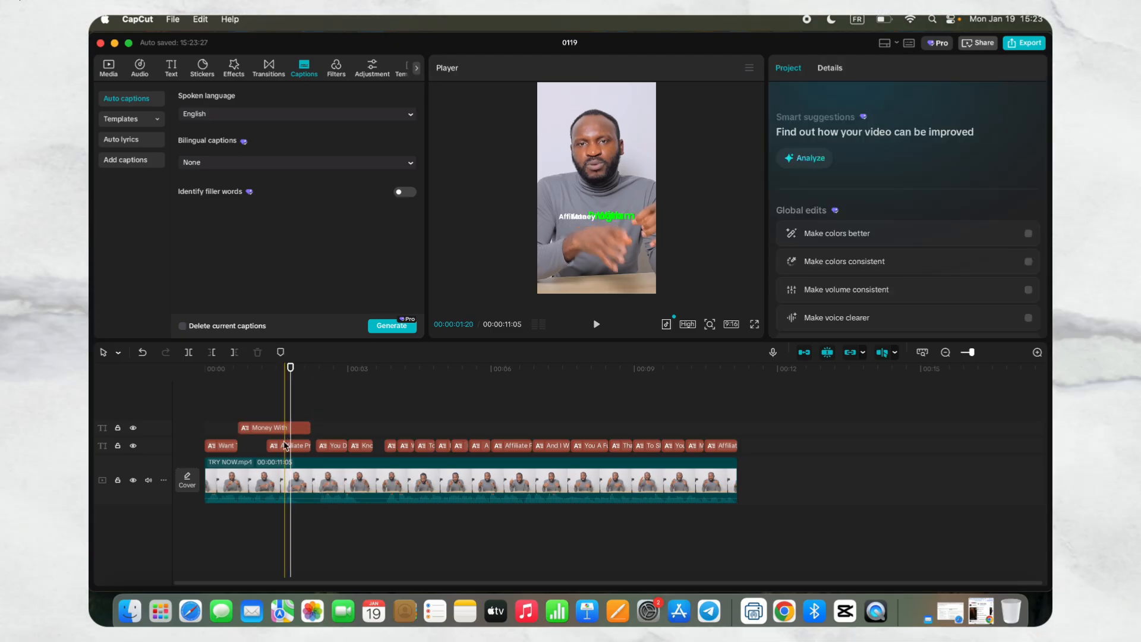
# - Arrange the two overlapping captions in the frame, with "Money With" above and slightly left of "Affiliate Program"
pyautogui.click(286, 445)
pyautogui.moveTo(596, 217); pyautogui.dragTo(585, 205)
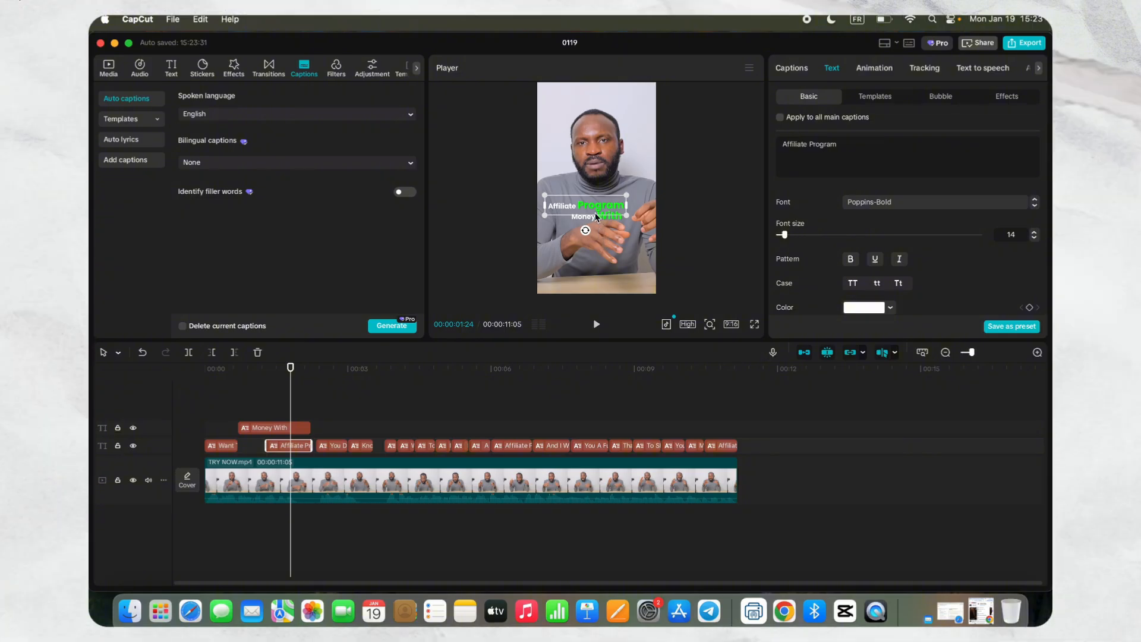
pyautogui.moveTo(595, 210); pyautogui.dragTo(620, 225)
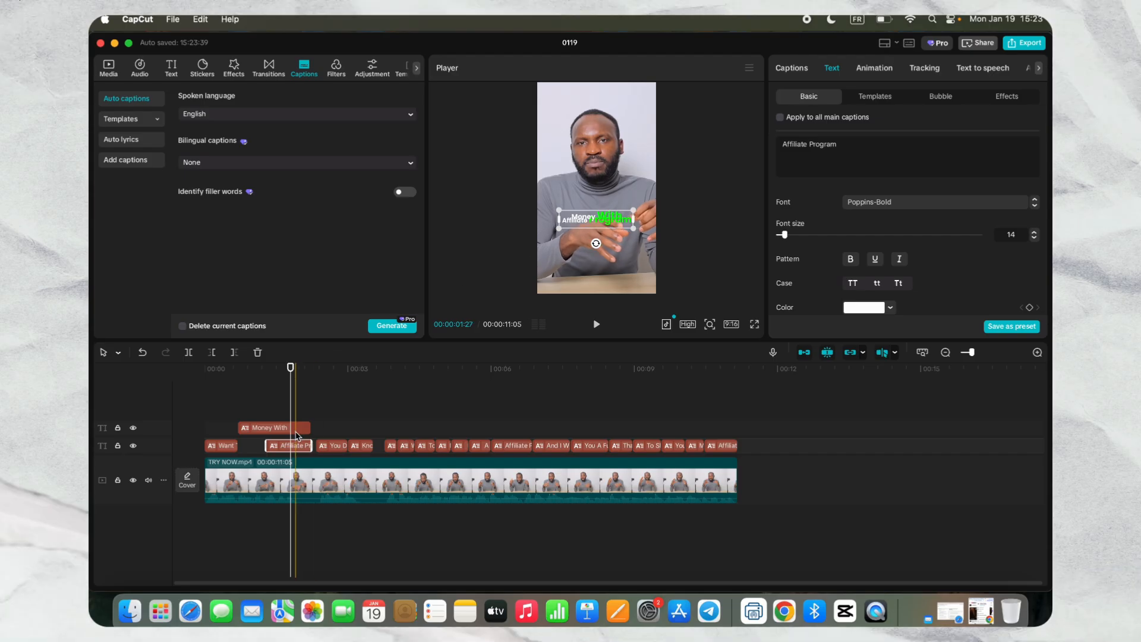
pyautogui.click(600, 209)
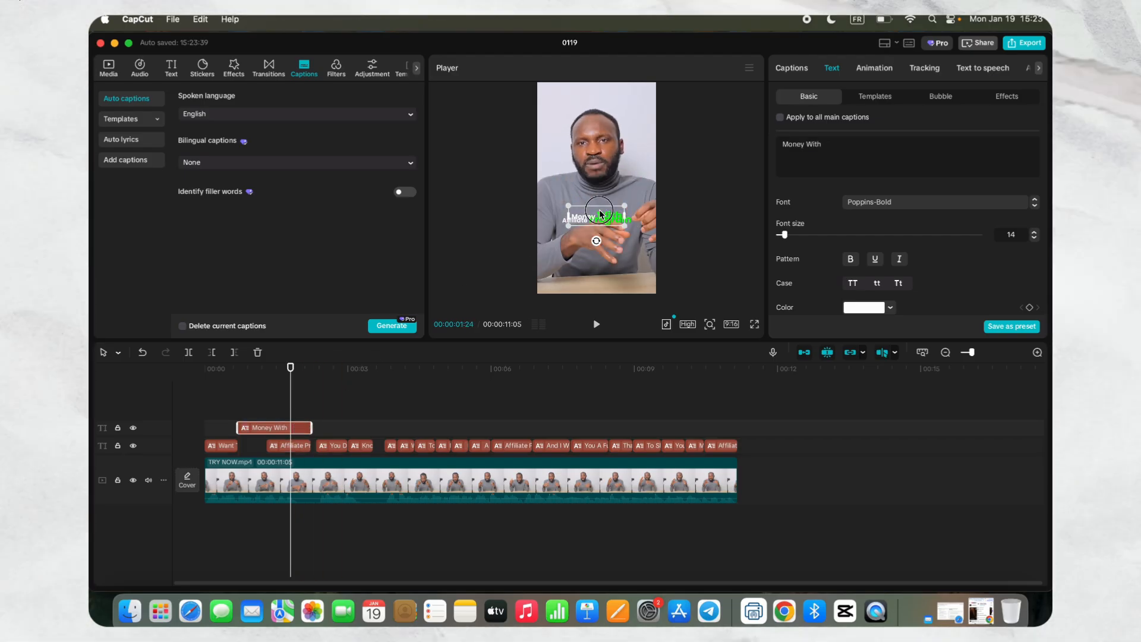
pyautogui.moveTo(599, 209); pyautogui.dragTo(577, 205)
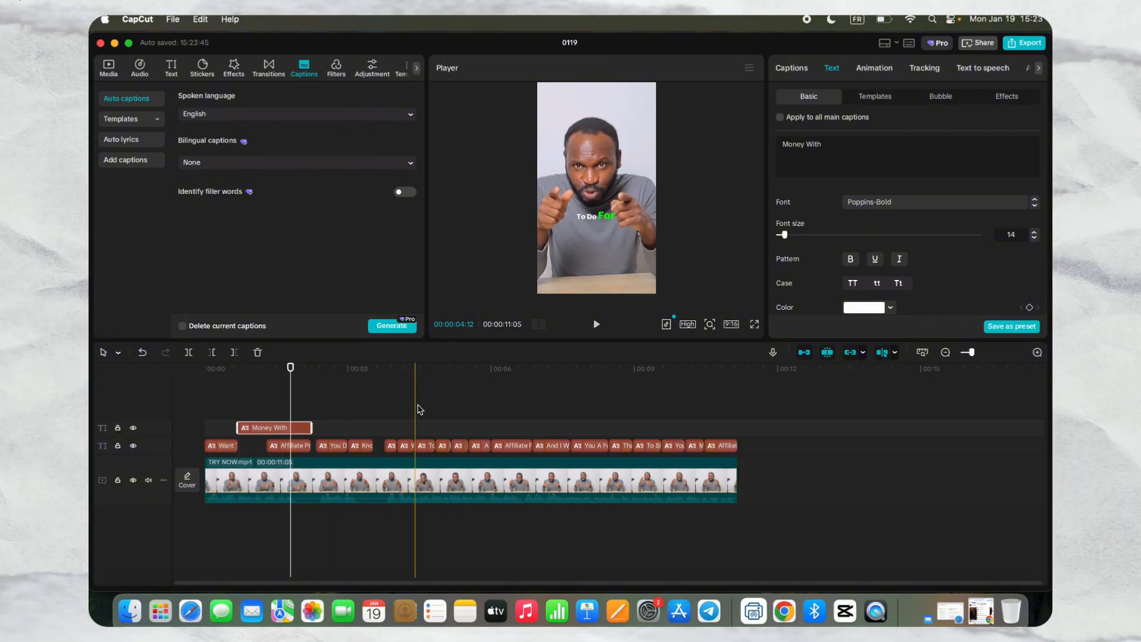
# - Move "You Don'T" to the upper track, extend it to the end of "Know How", and play the captioned video from the start
pyautogui.moveTo(348, 443); pyautogui.dragTo(383, 429)
pyautogui.moveTo(383, 428); pyautogui.dragTo(373, 428)
pyautogui.click(360, 446)
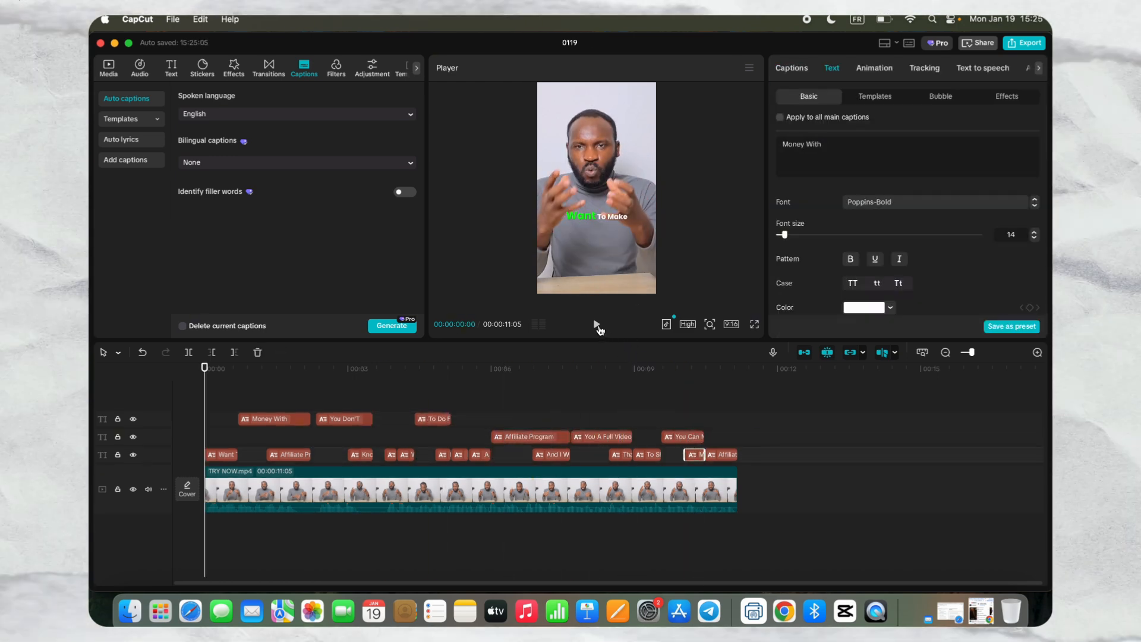
pyautogui.click(597, 324)
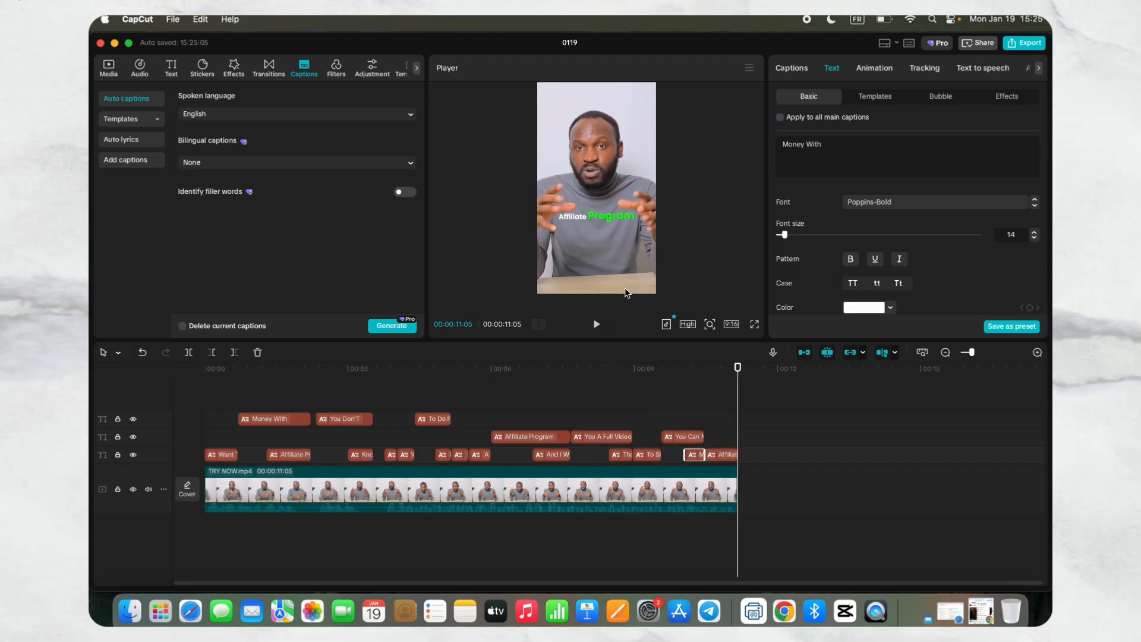
# - Apply the Electric Light entrance animation to the "Affiliate Program" caption located around six seconds on the middle caption track
pyautogui.moveTo(730, 390); pyautogui.dragTo(505, 426)
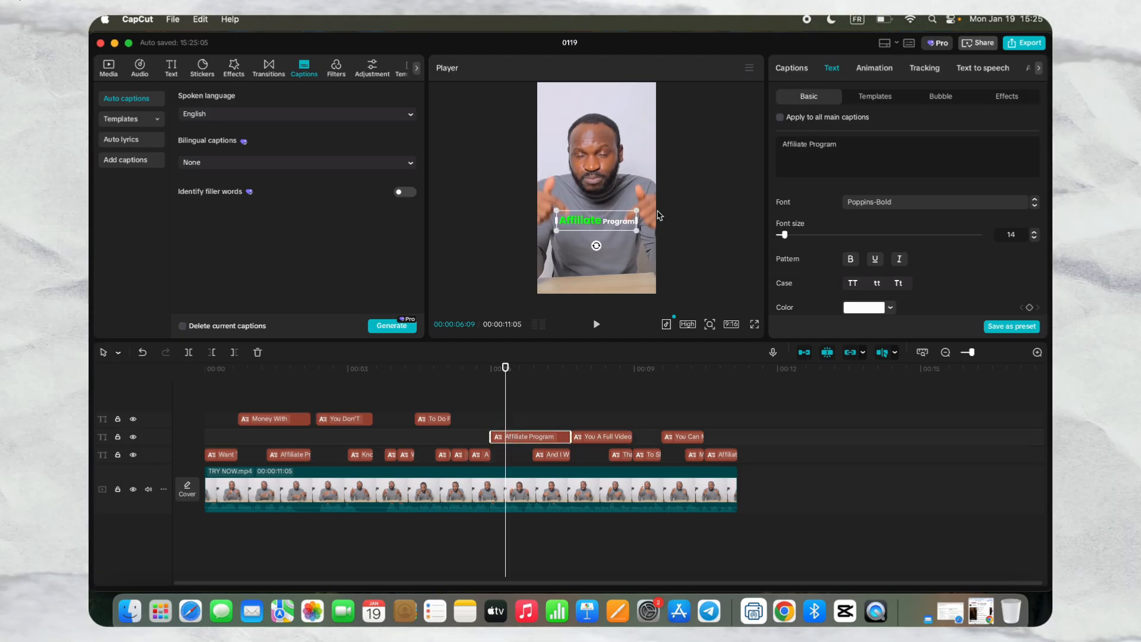
pyautogui.click(882, 74)
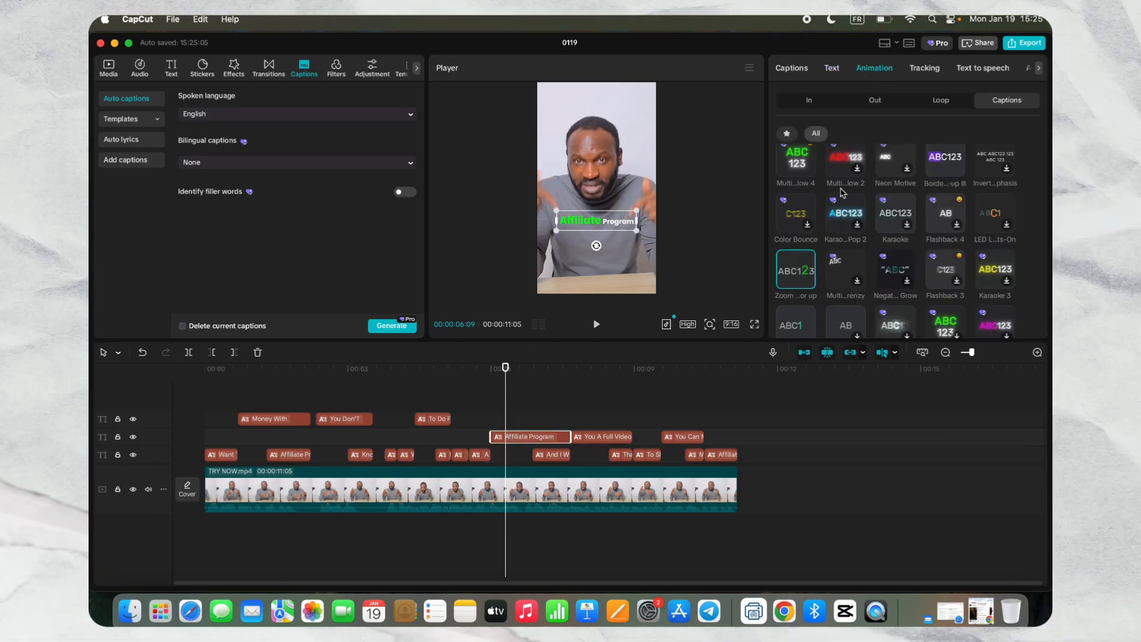
pyautogui.click(807, 98)
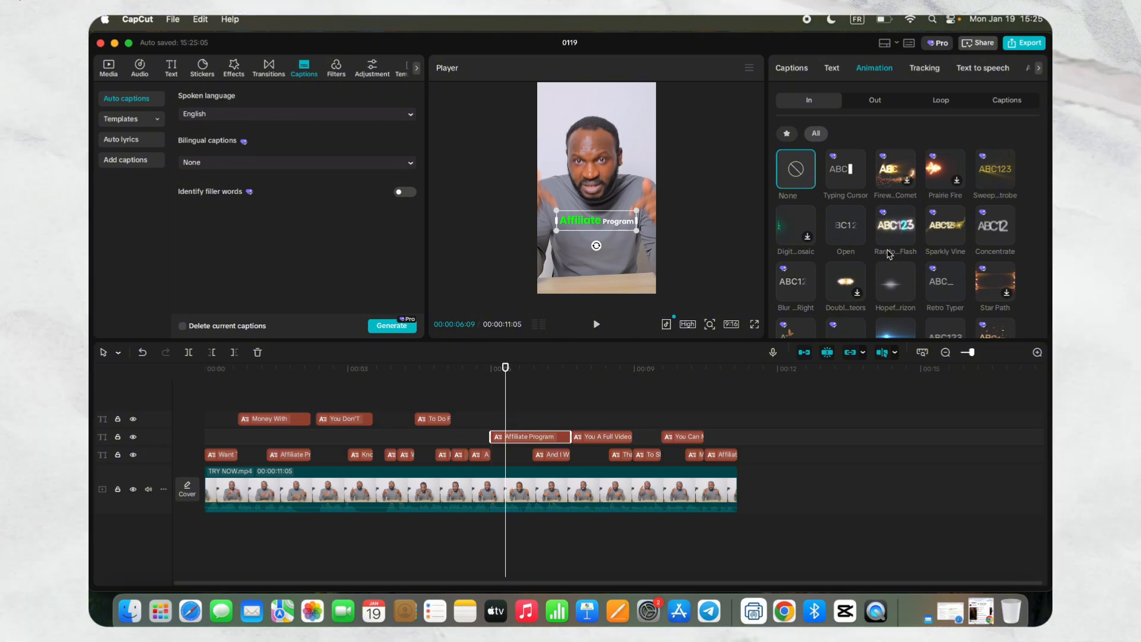
pyautogui.scroll(-10, 888, 255)
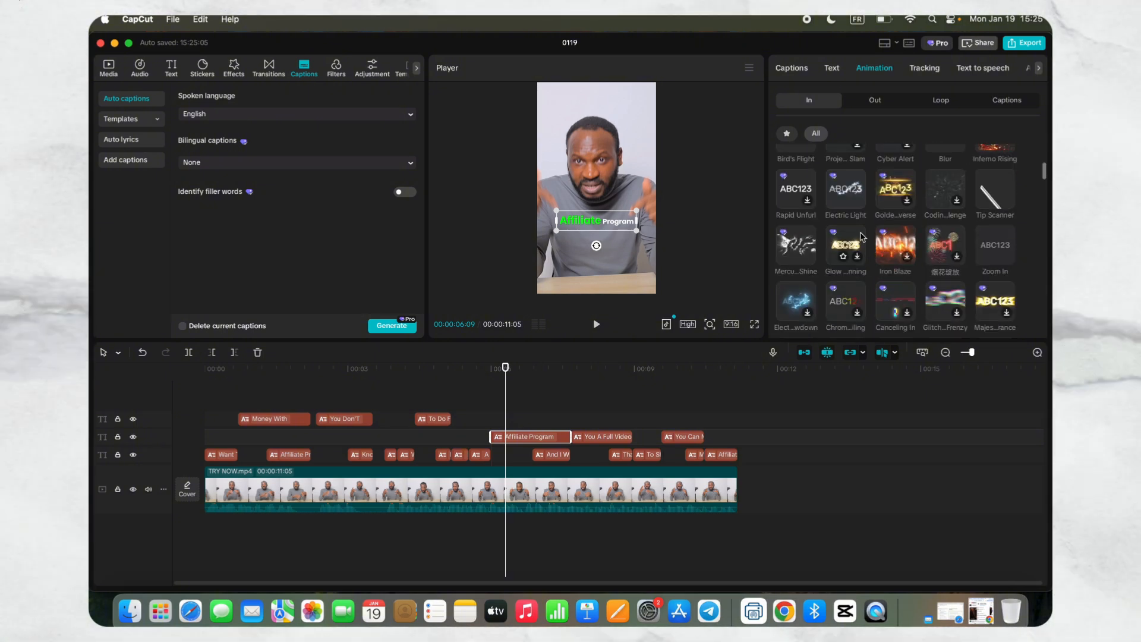
pyautogui.click(850, 193)
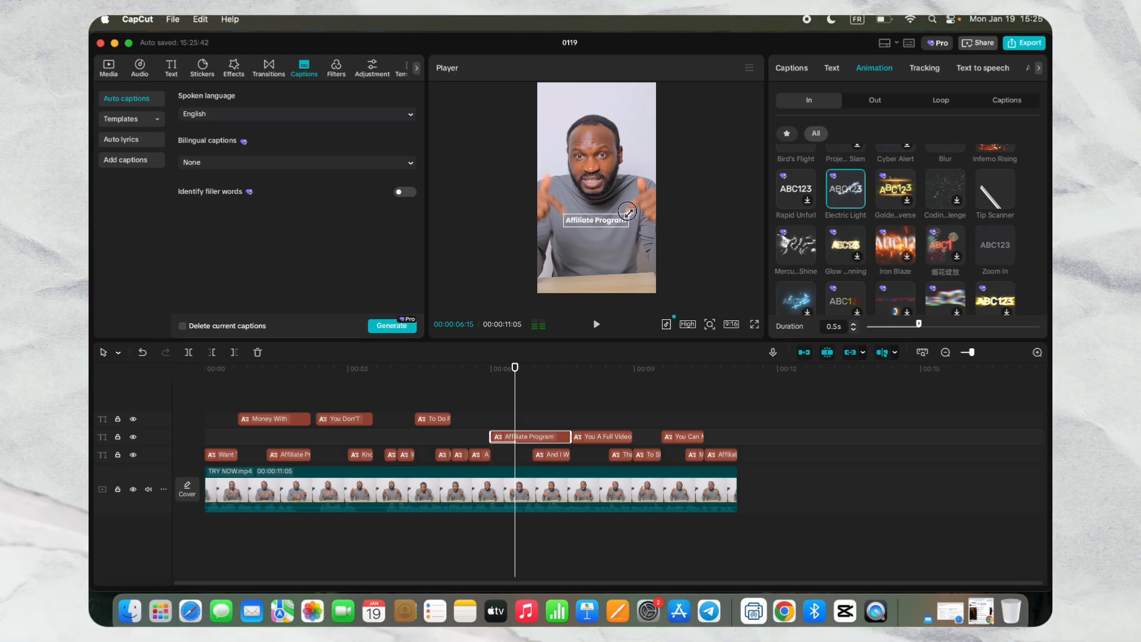
# - Color only the word "Program" in that "Affiliate Program" caption yellow (F4C70F)
pyautogui.click(832, 67)
pyautogui.tripleClick(819, 142)
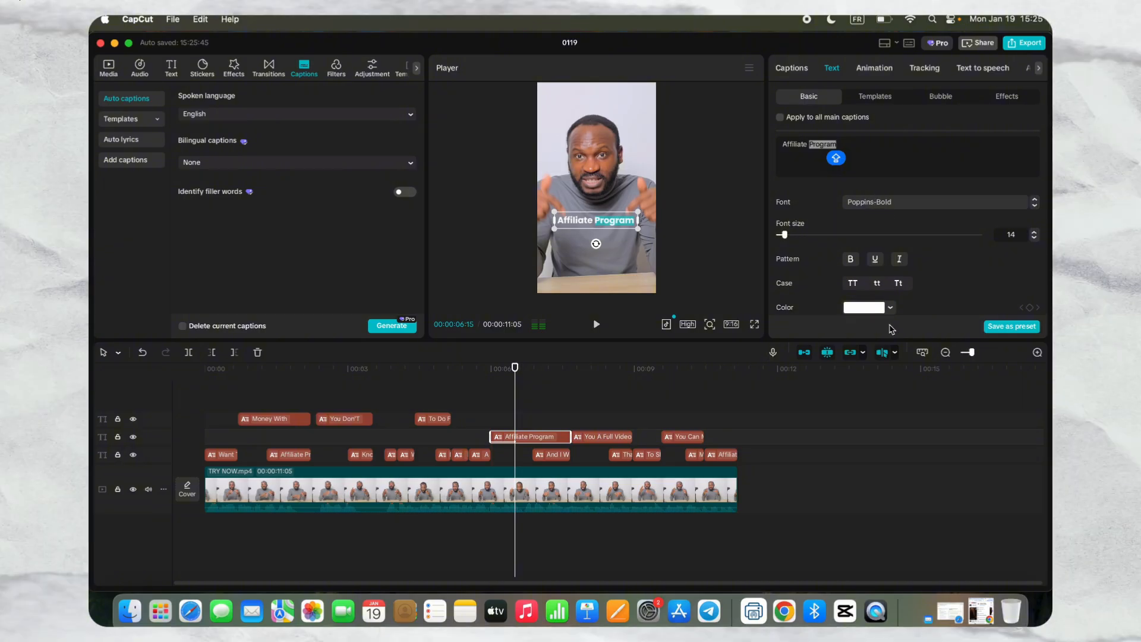
pyautogui.click(864, 307)
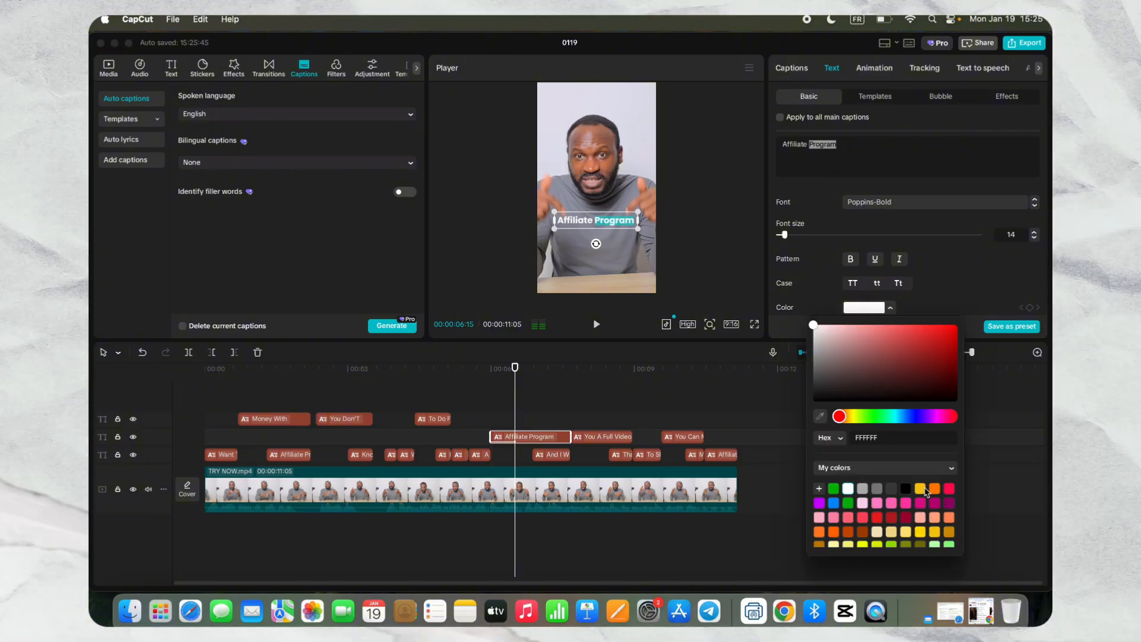
pyautogui.click(920, 489)
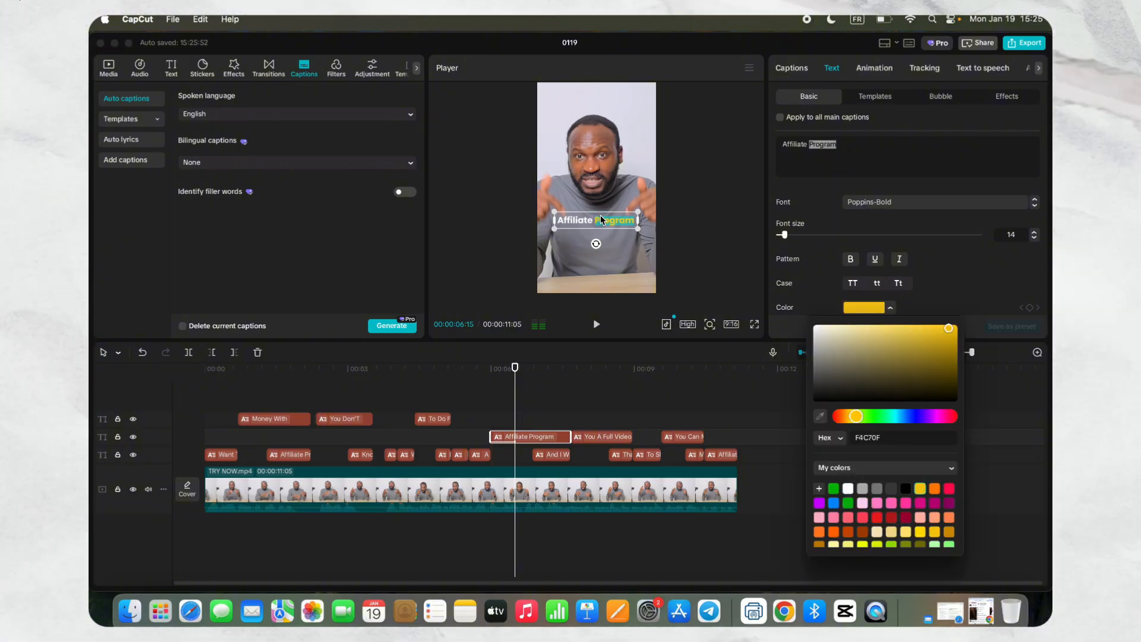
pyautogui.click(820, 155)
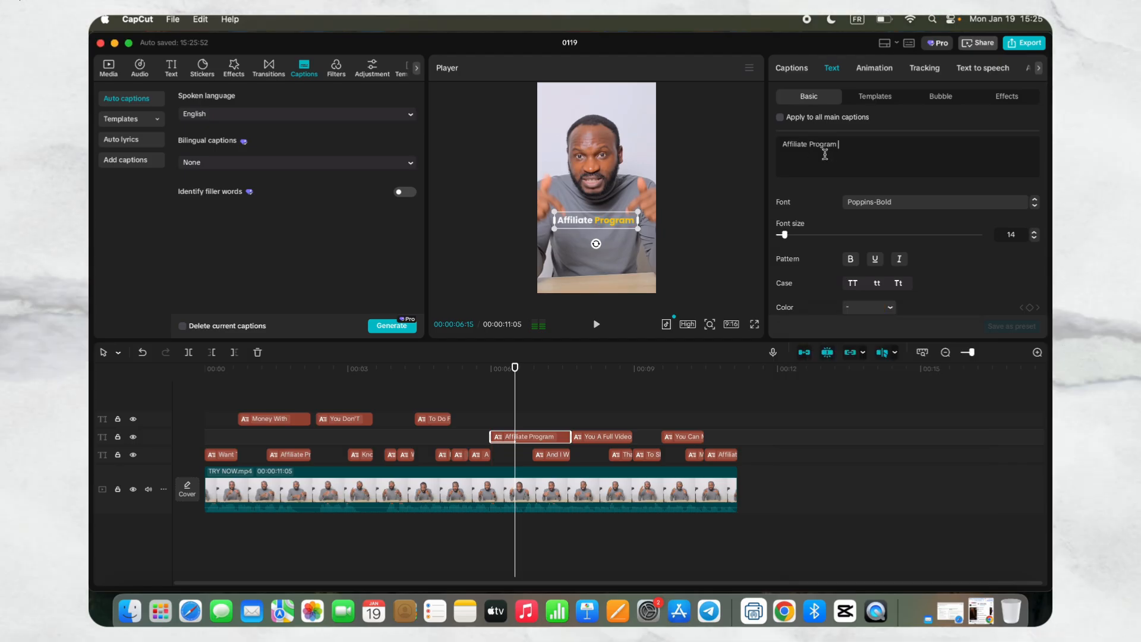
# - Play back the restyled "Affiliate Program" caption from just before it begins, and return the playhead to the start of the video
pyautogui.moveTo(515, 381); pyautogui.dragTo(487, 380)
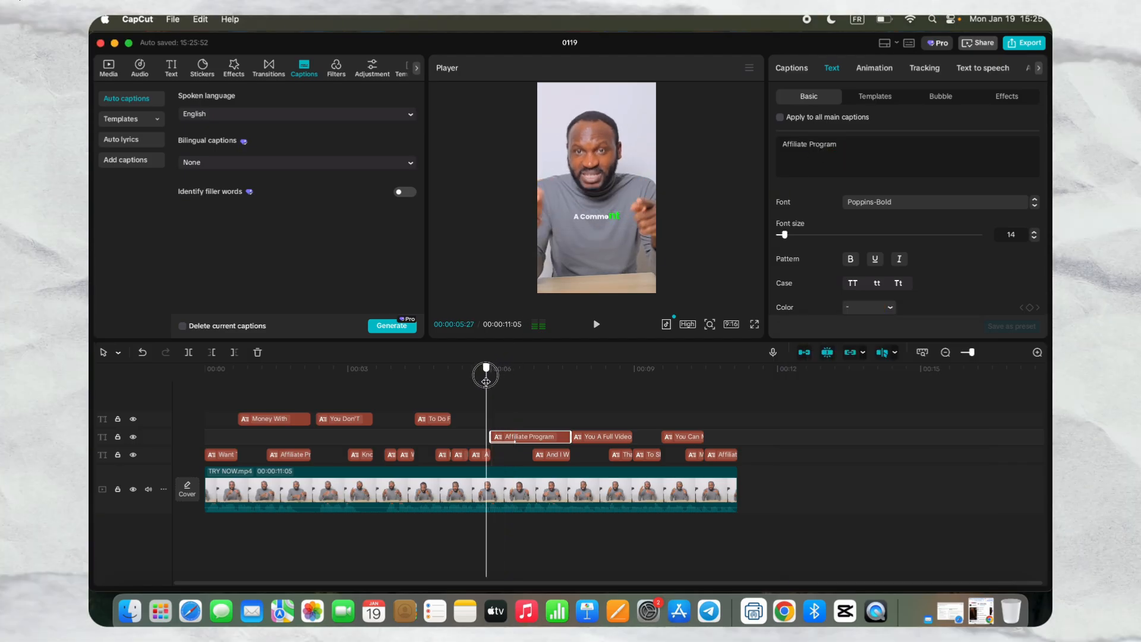
pyautogui.click(597, 325)
pyautogui.click(597, 325)
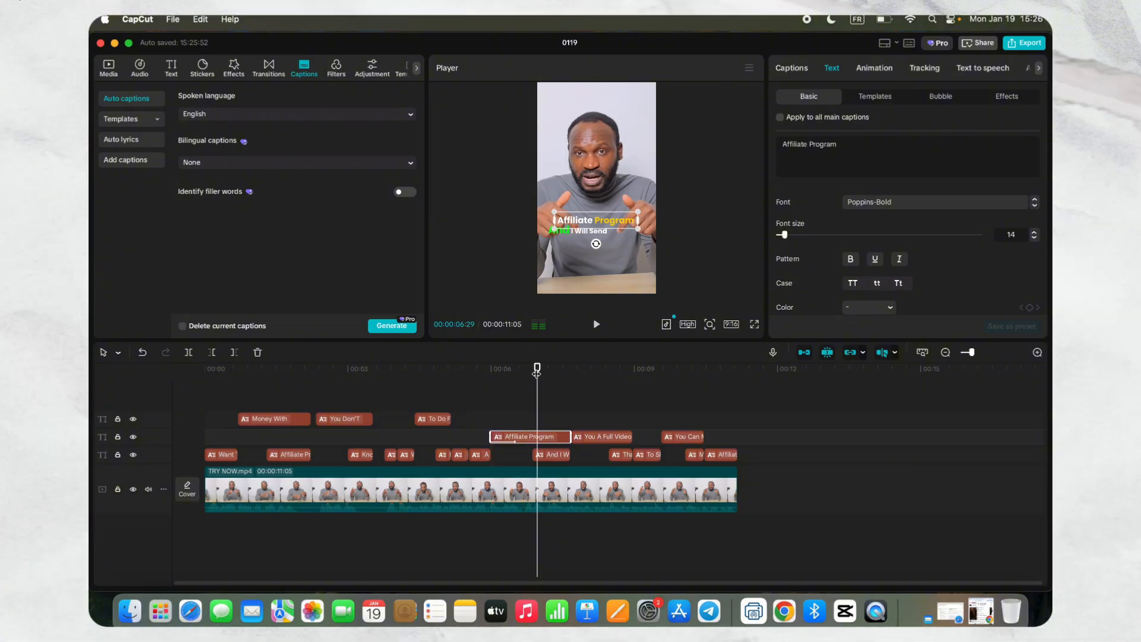
pyautogui.moveTo(537, 369); pyautogui.dragTo(140, 340)
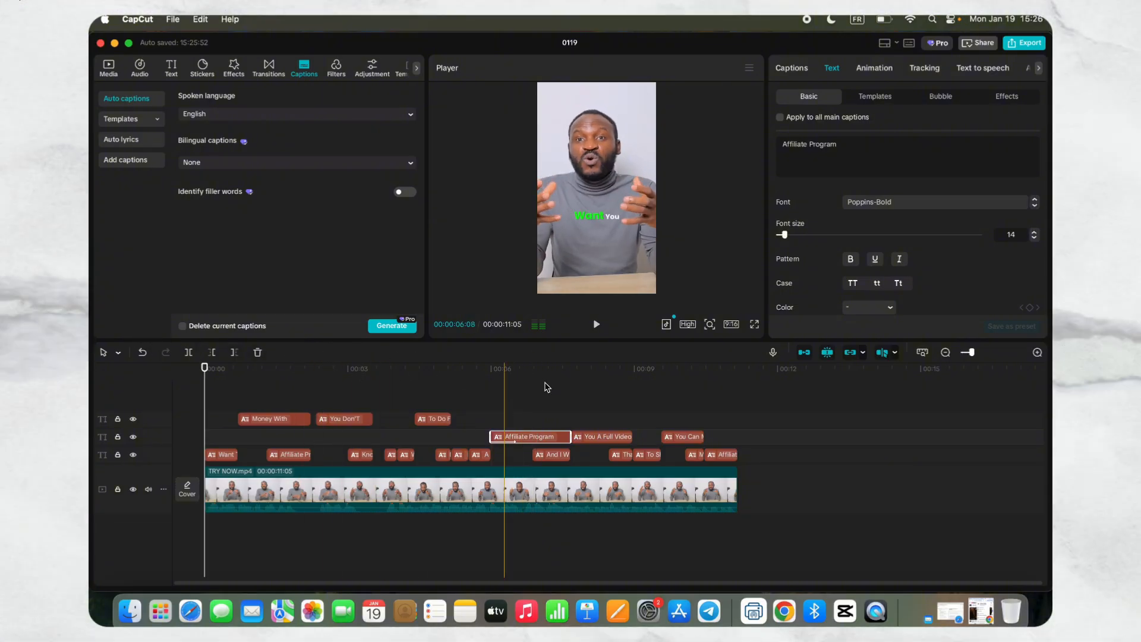